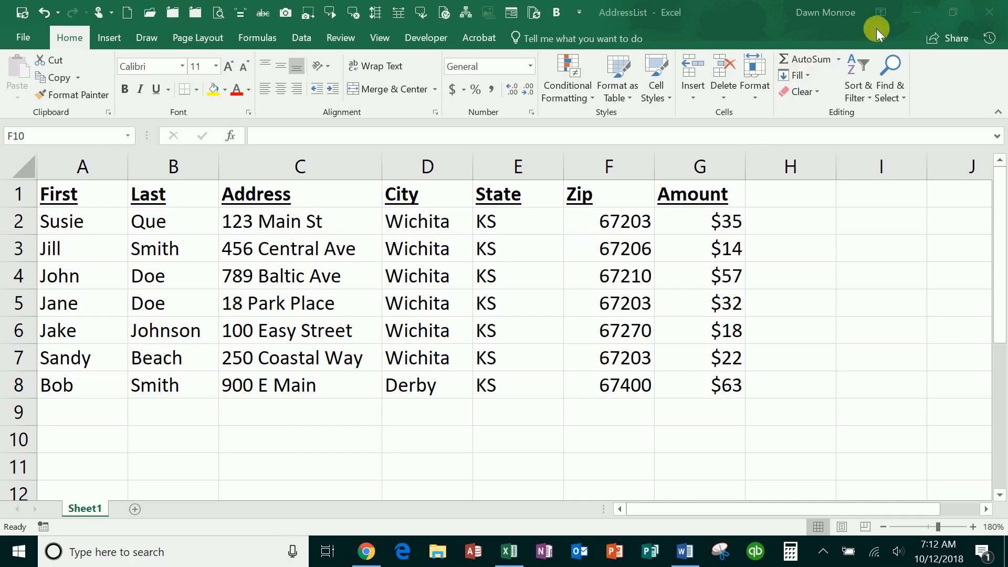
Step: Close the Excel address list, then start the step-by-step mail merge wizard in Word with Labels as the document type
click(998, 15)
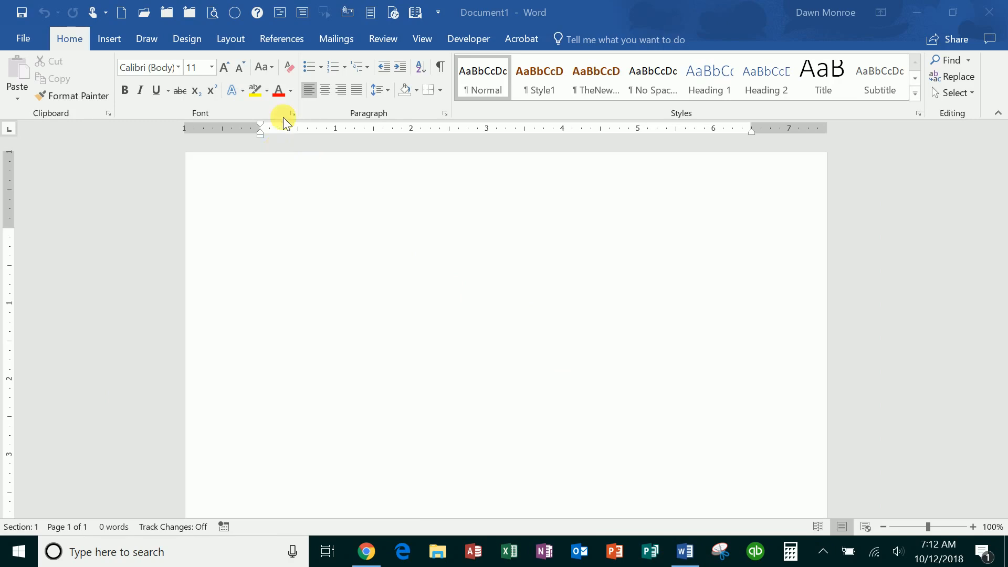
click(329, 40)
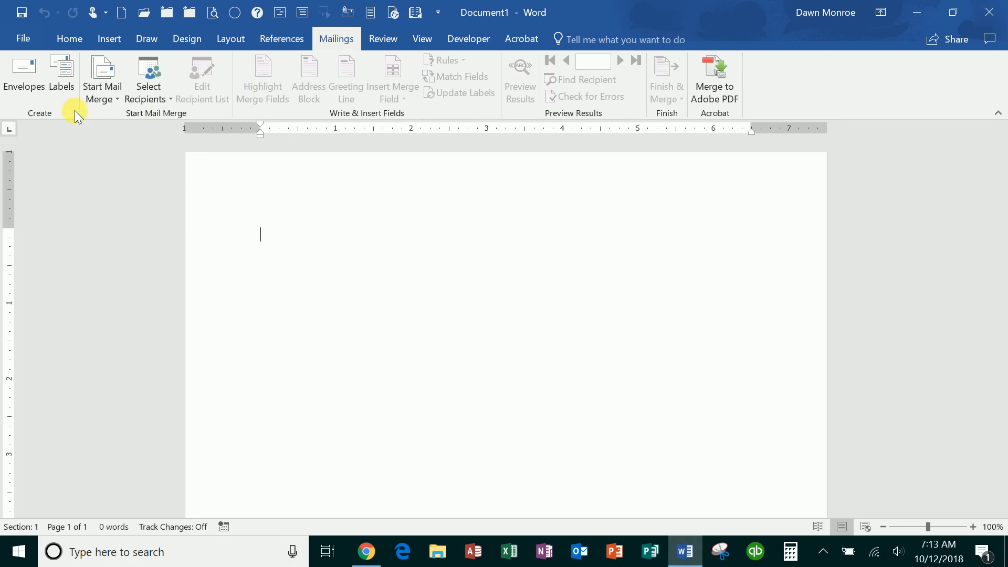
click(98, 98)
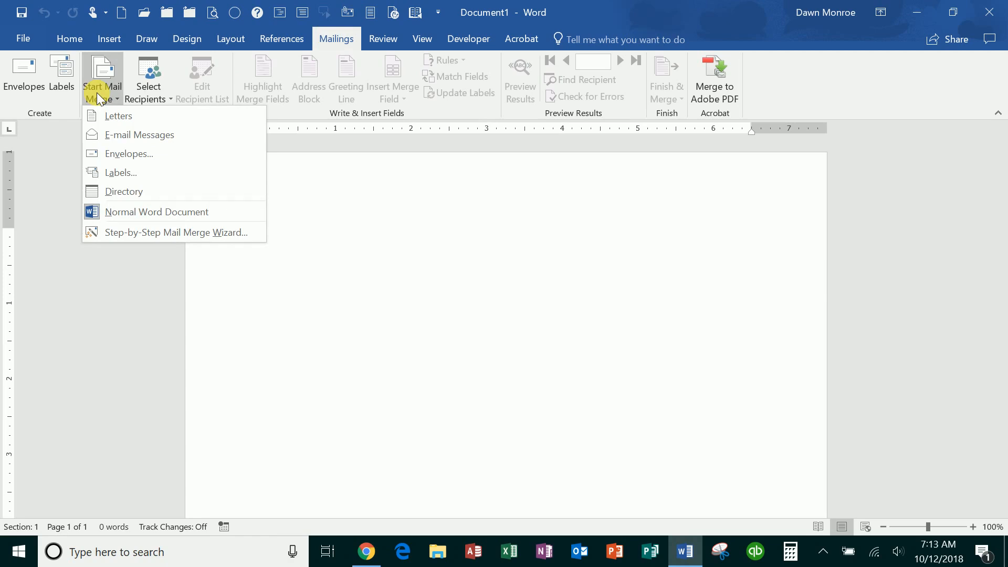
click(130, 232)
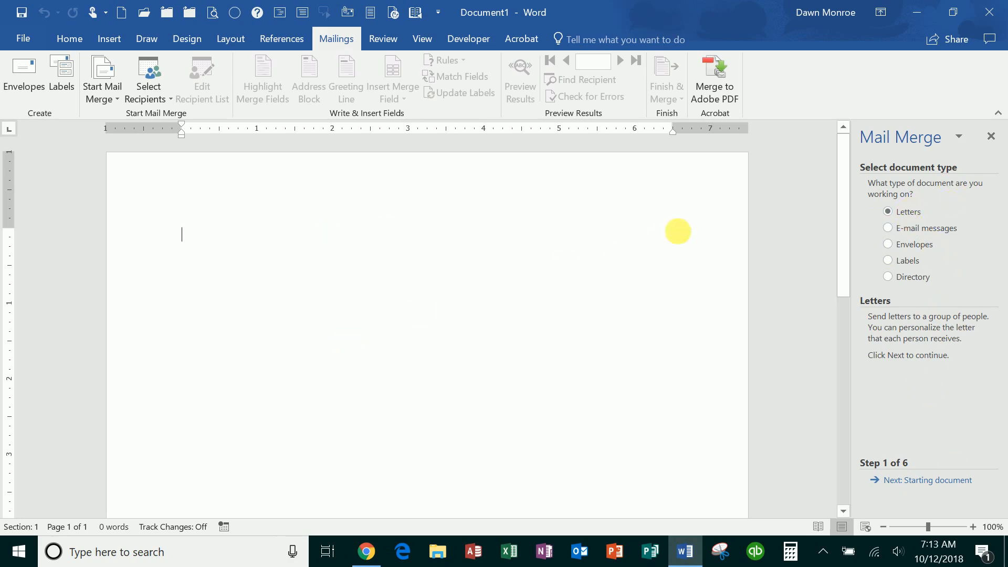
click(888, 261)
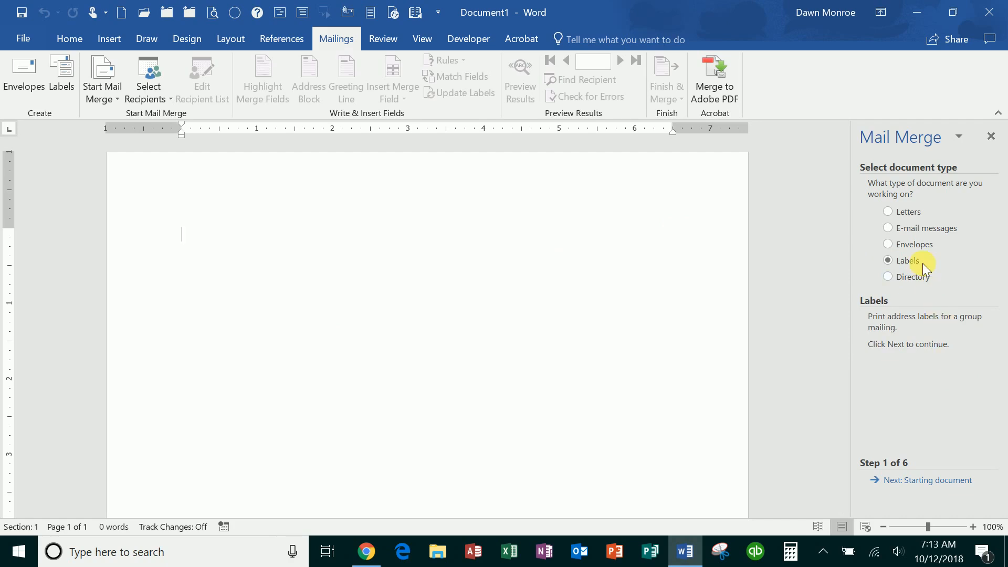
Step: Change the starting document's layout to Avery US Letter 5160 Address Labels for page printers
click(927, 481)
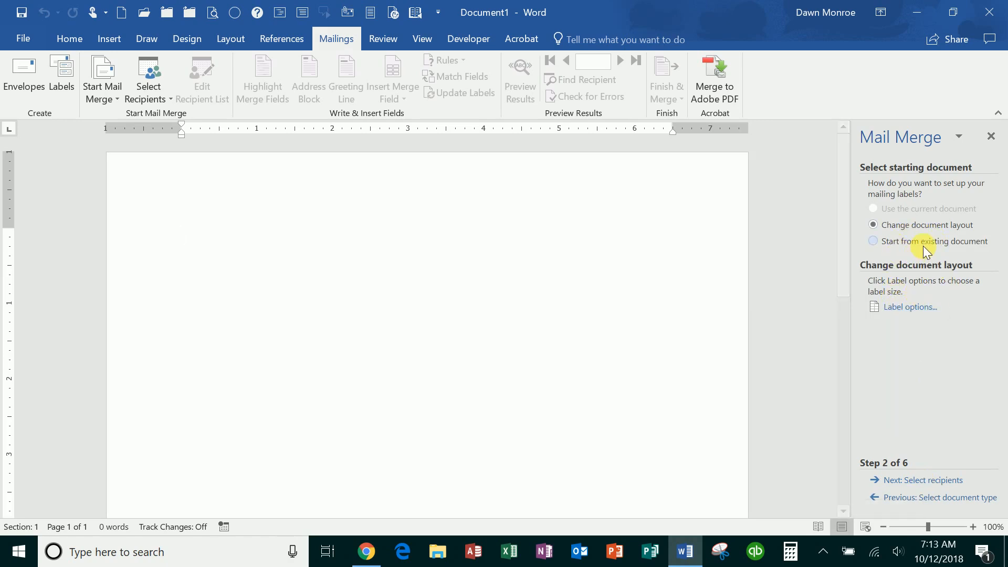
click(918, 308)
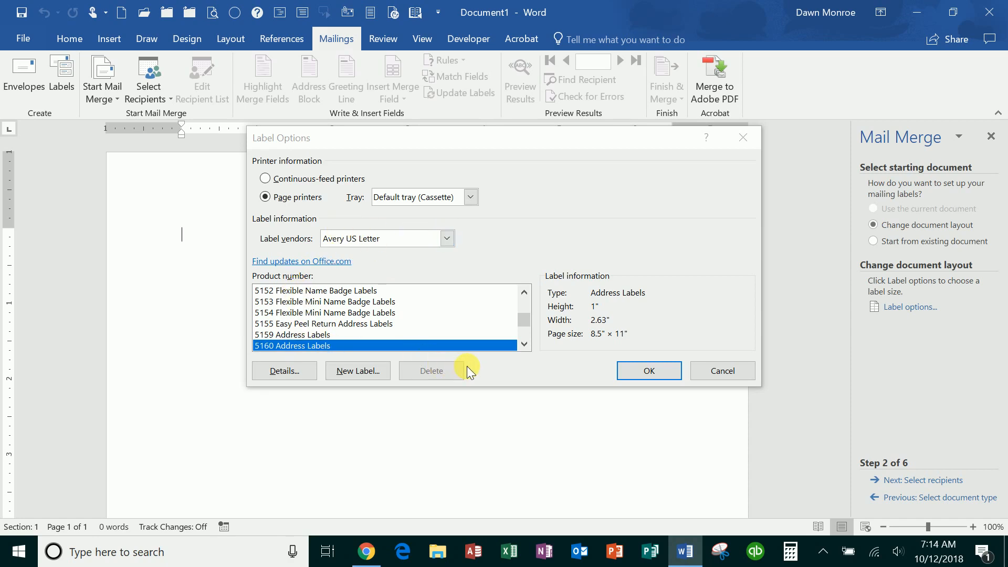
click(661, 374)
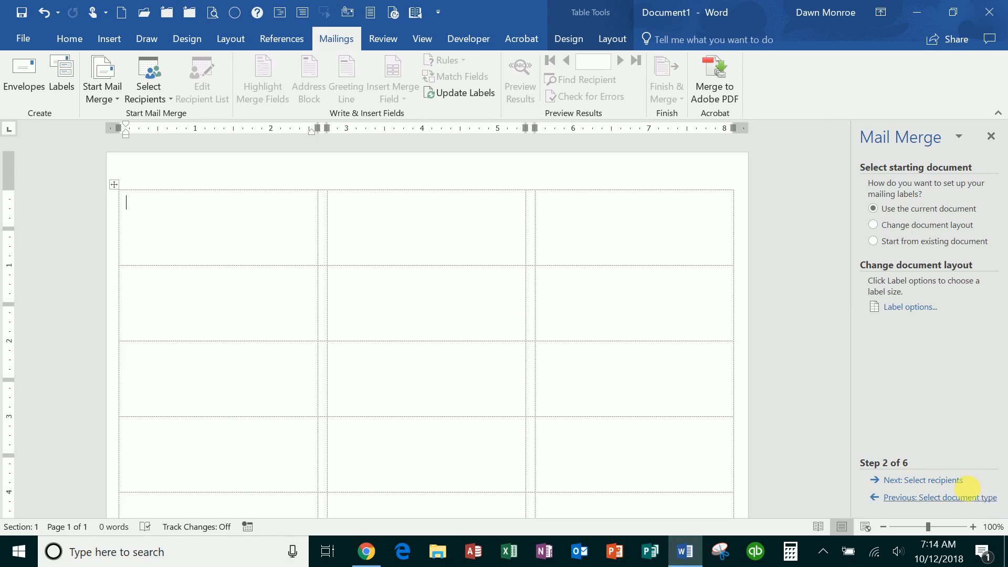
Step: Use Sheet1$ of the AddressList workbook in OneDrive's File Setups folder as the existing recipient list, with the first row as column headers
click(957, 485)
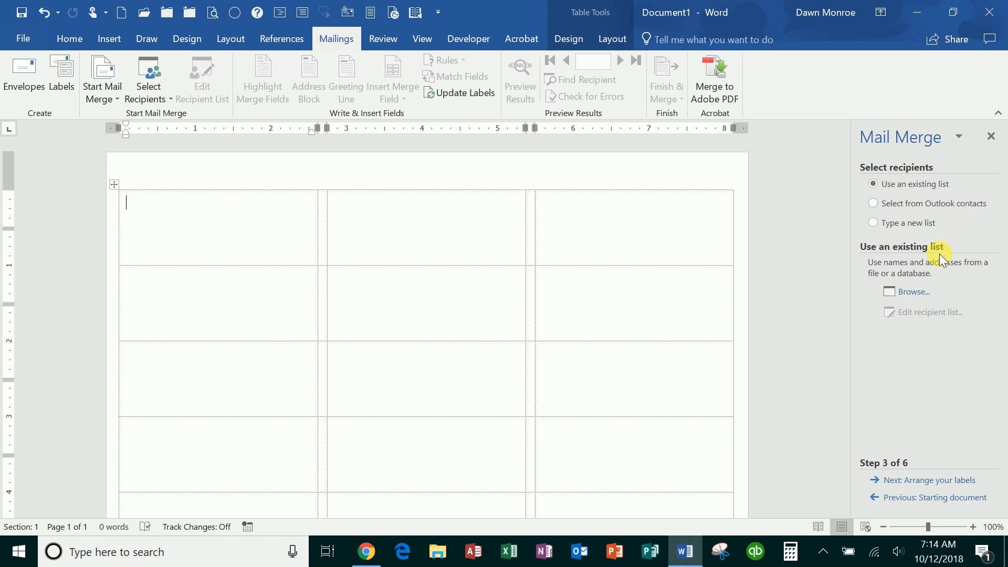
click(924, 292)
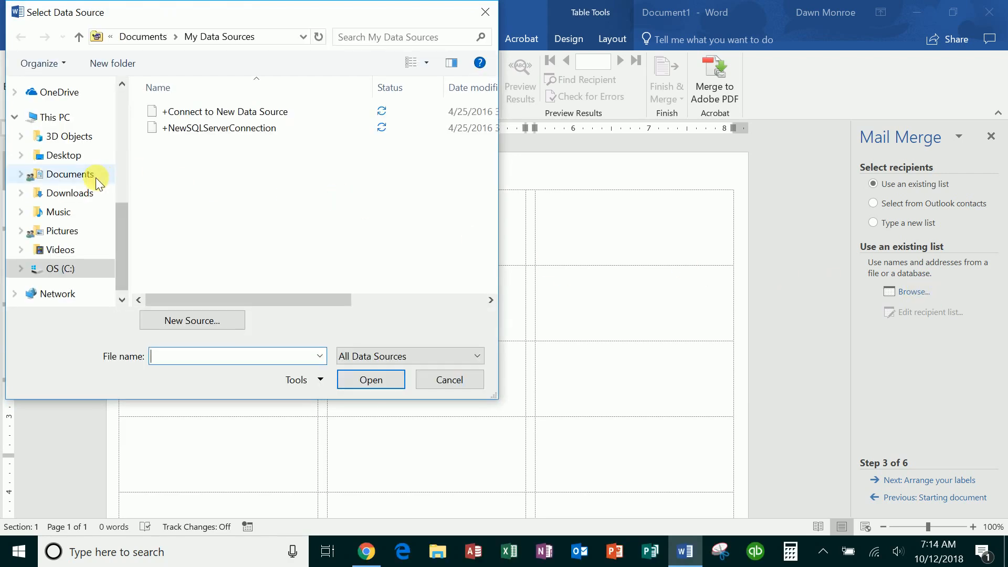
click(62, 93)
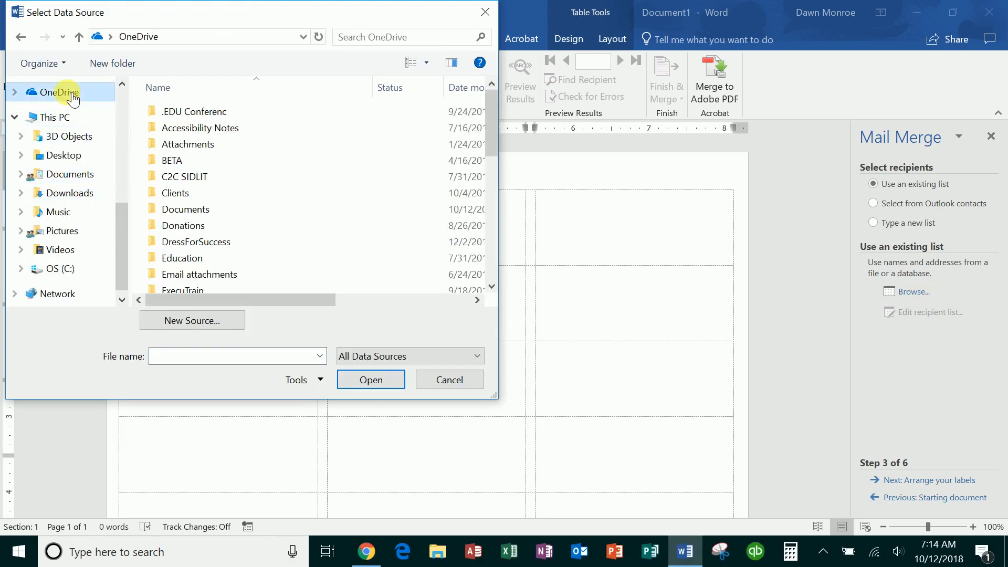
scroll(176, 231, down, 2)
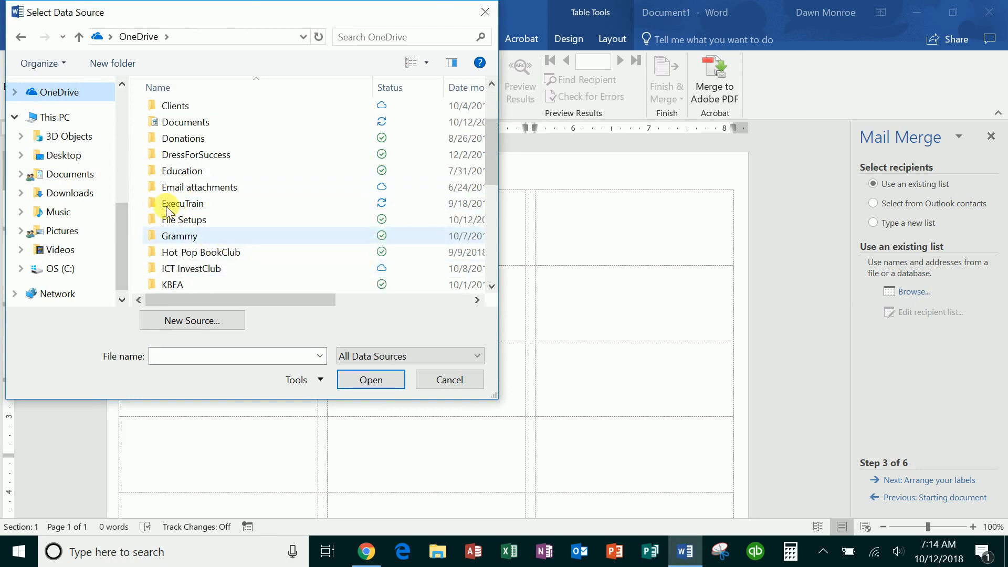
click(171, 220)
double_click(171, 221)
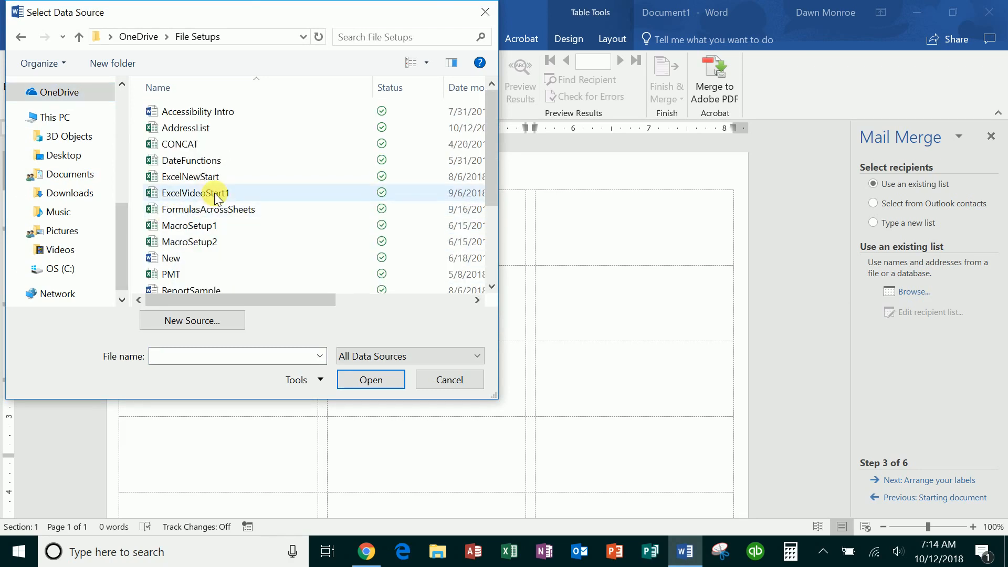
click(200, 128)
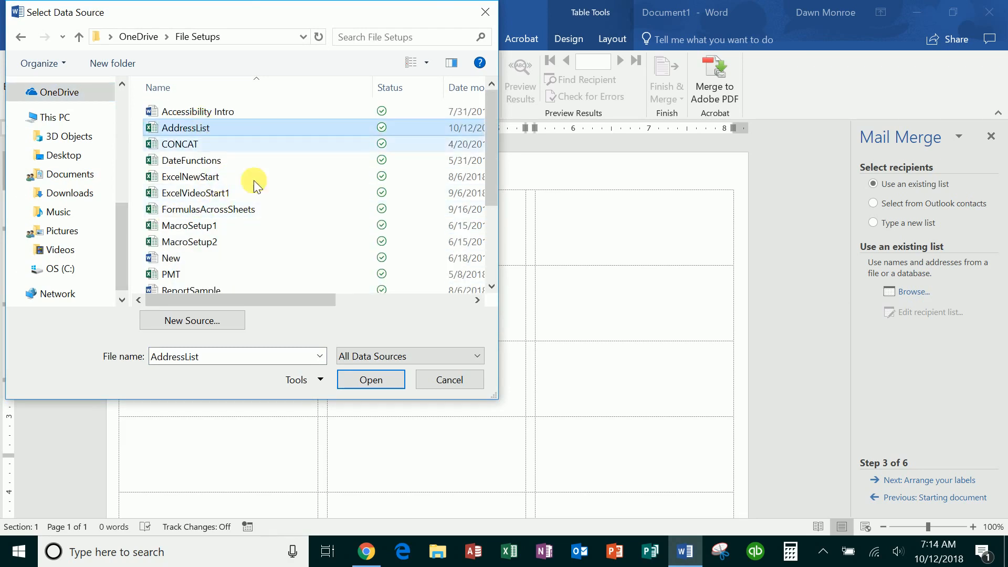
click(361, 379)
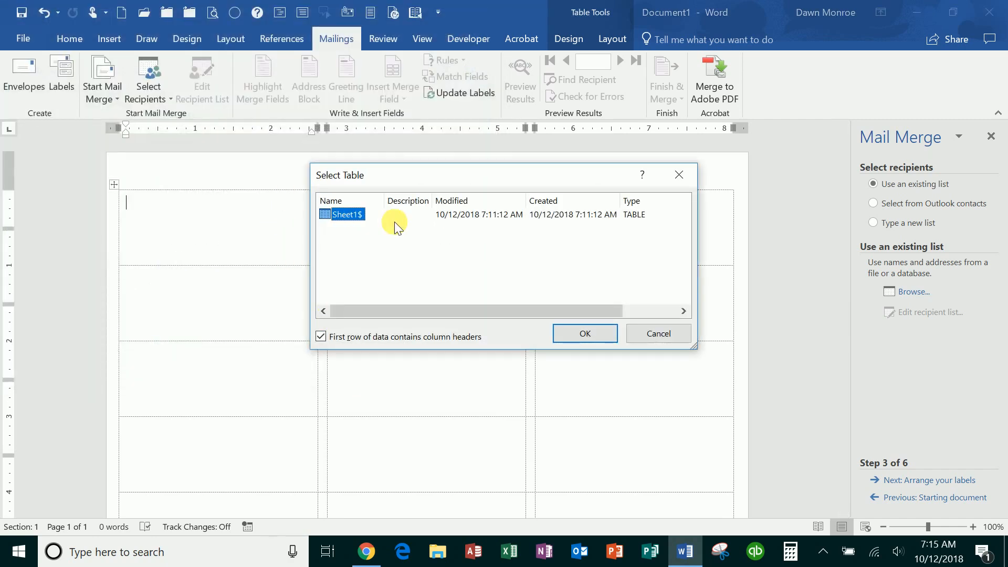
click(579, 335)
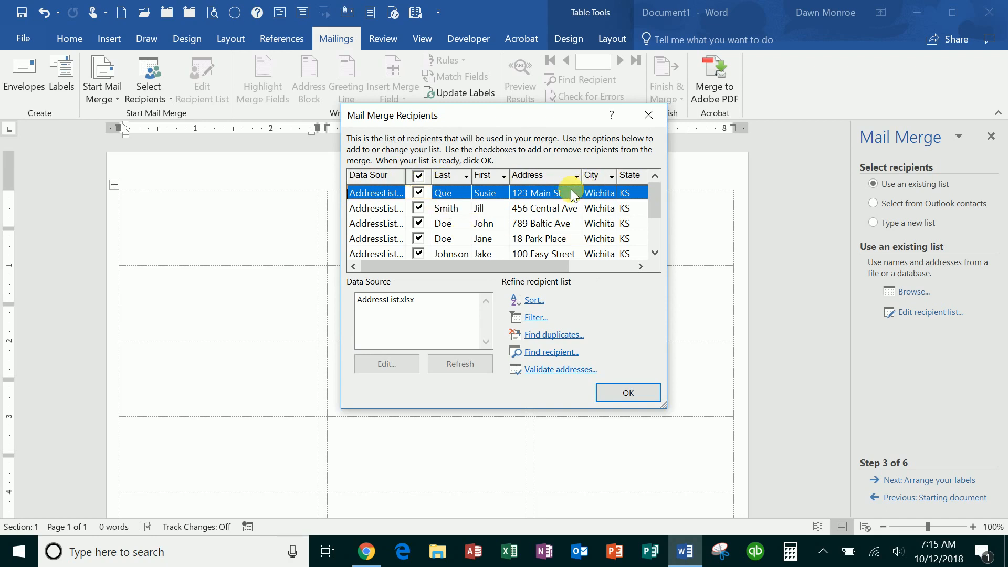
Step: Sort the mail merge recipients by Last and then by First, both ascending
mouse_move(655, 214)
mouse_down()
mouse_move(654, 247)
mouse_move(656, 216)
mouse_up()
click(533, 302)
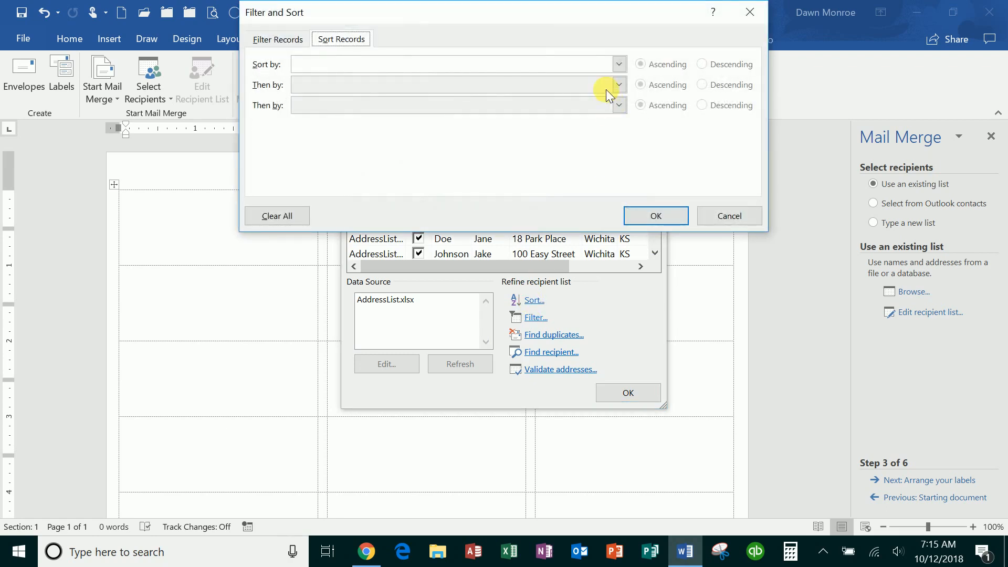
click(618, 65)
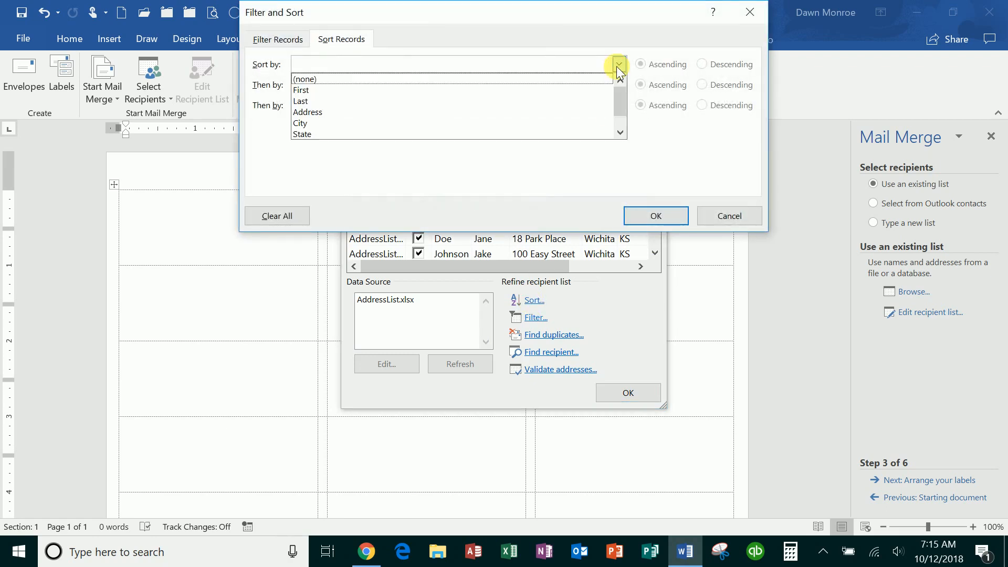
click(556, 101)
click(619, 85)
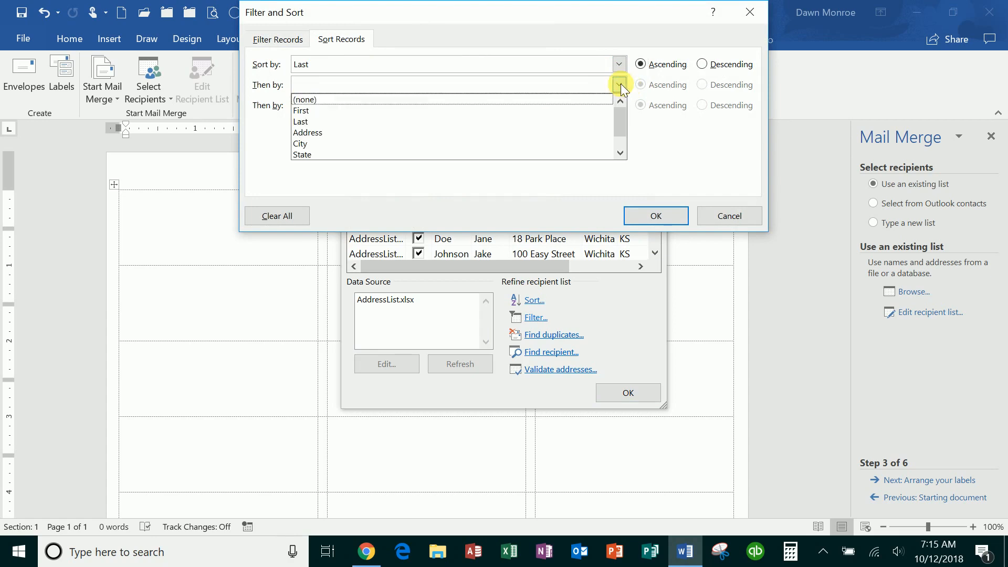
click(577, 111)
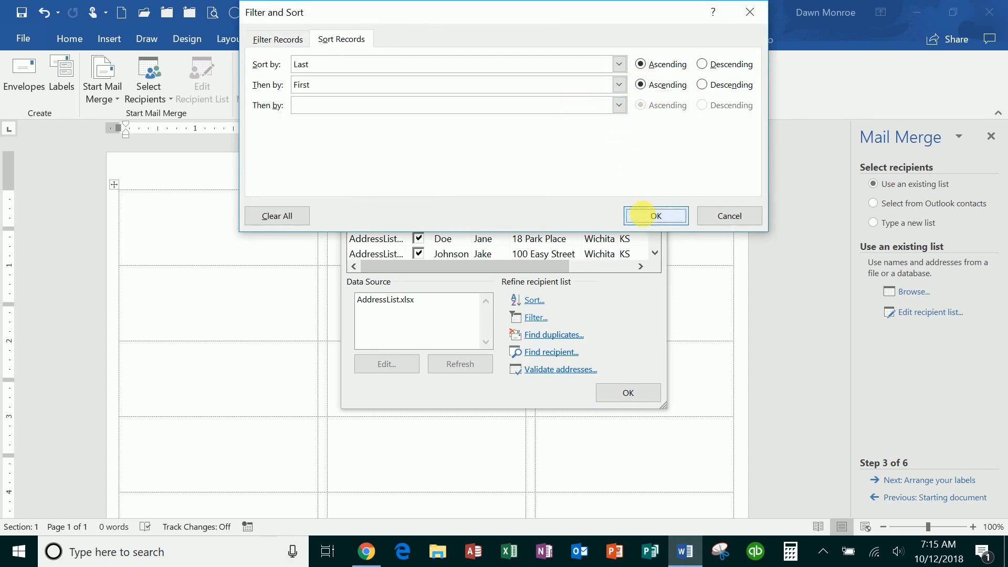
click(651, 214)
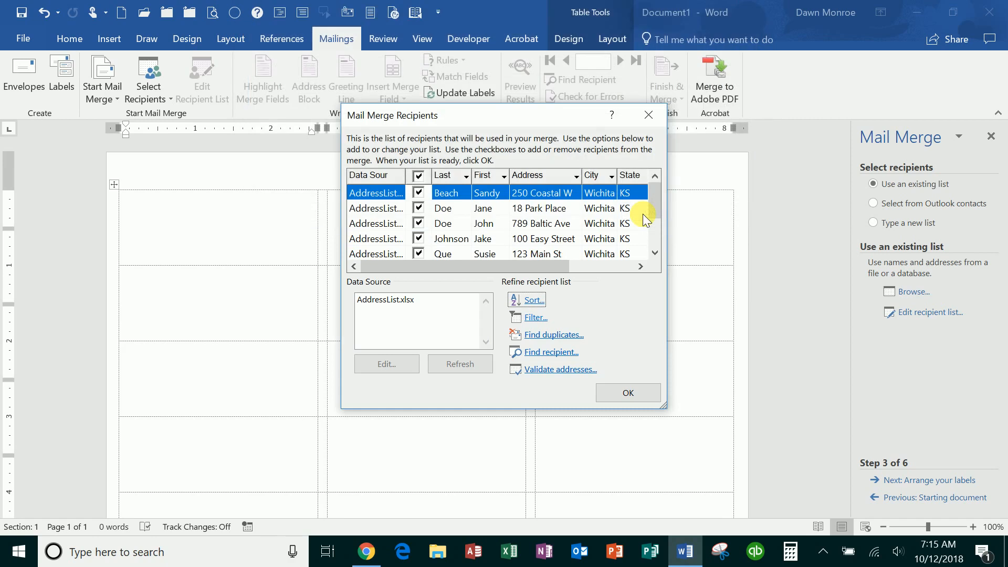
Step: Filter the recipients to those whose City is equal to Wichita and accept the recipient list
click(537, 320)
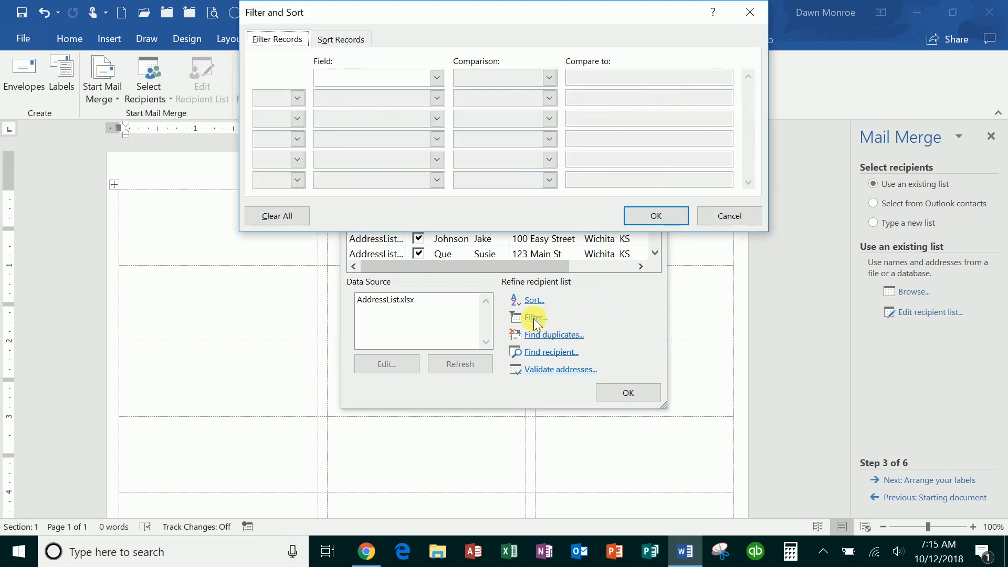
click(438, 77)
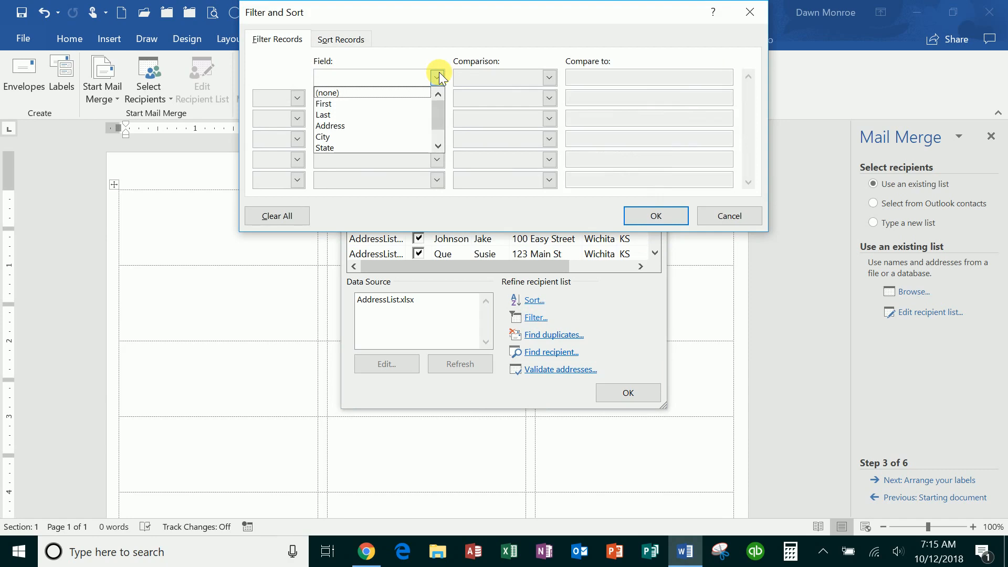
click(402, 140)
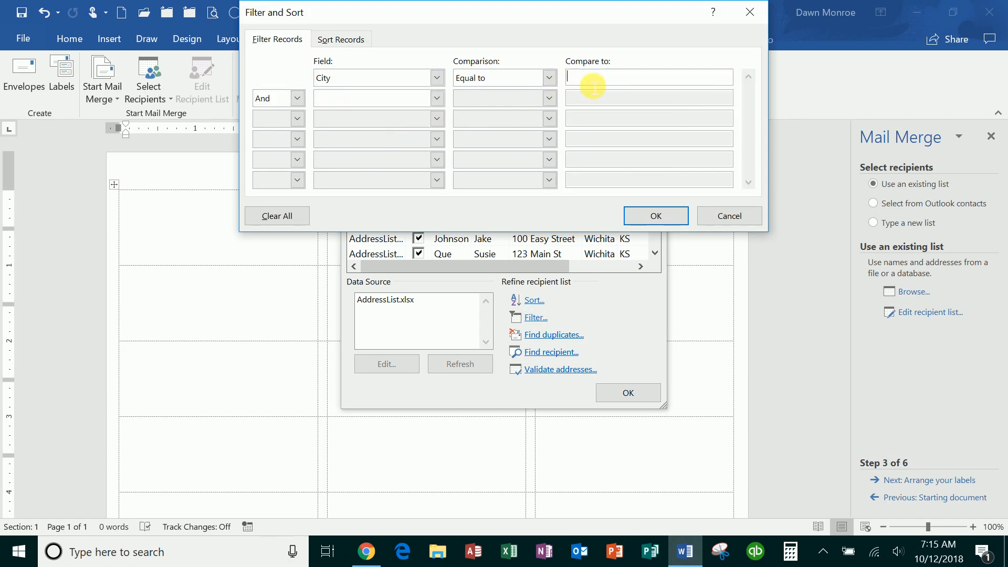
text(Wichita)
click(656, 216)
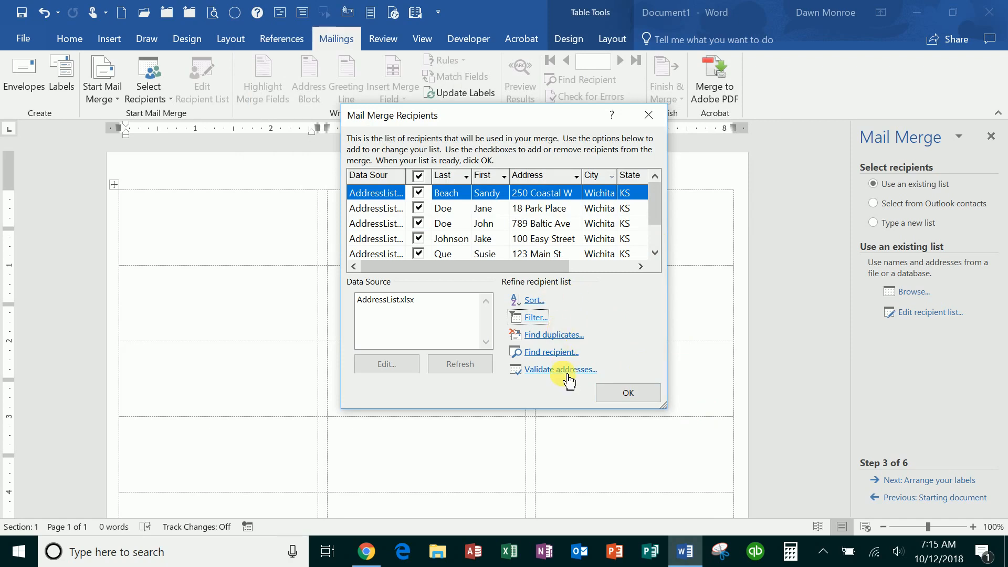
click(626, 392)
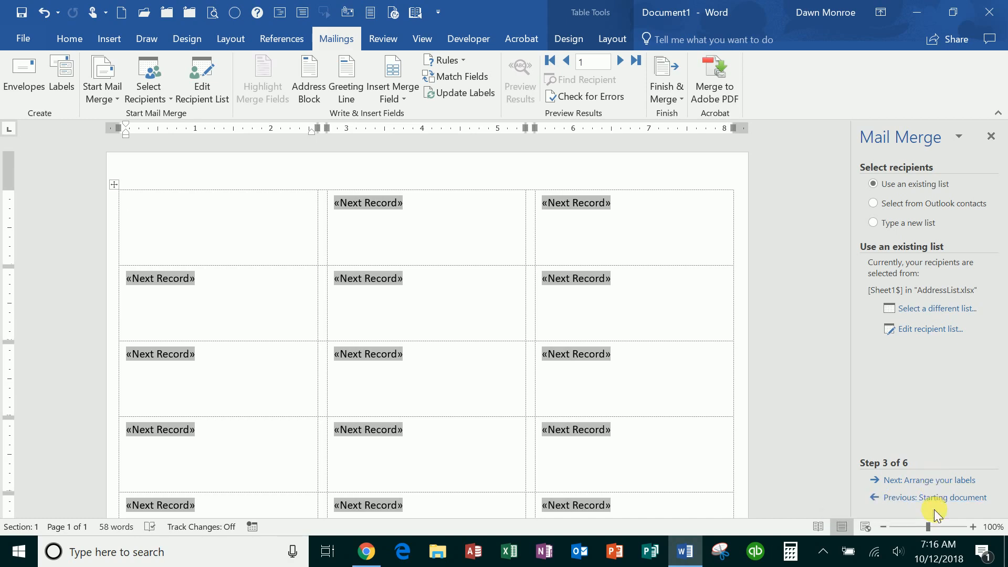
Step: Advance to arranging the labels and insert the First and Last merge fields, separated by a space, on the first label's top line
click(936, 481)
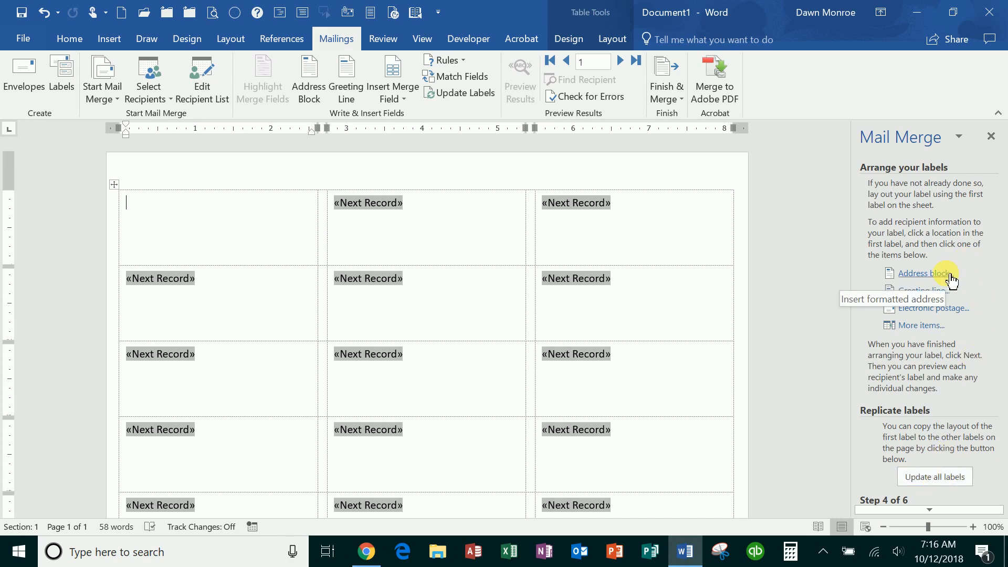
click(922, 326)
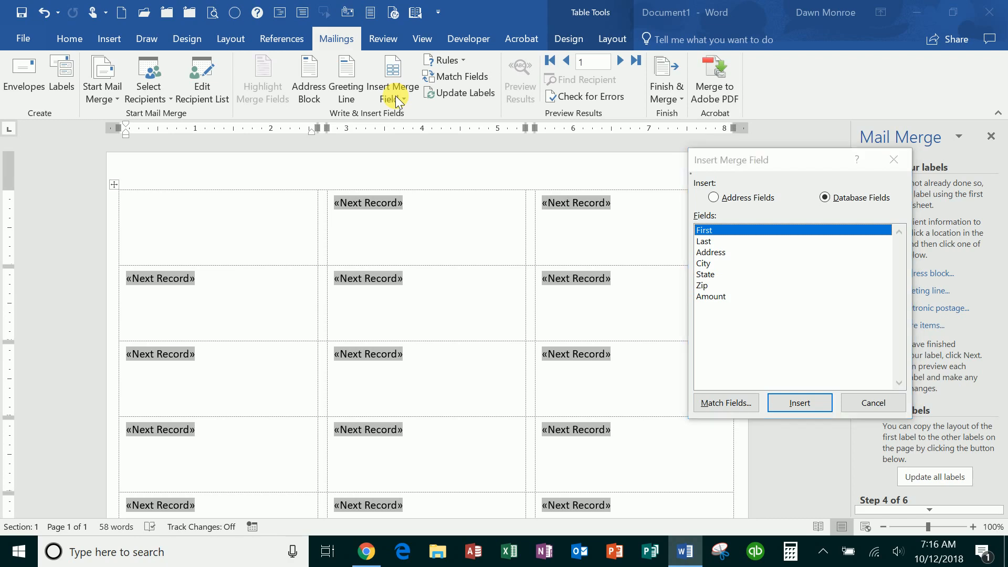
click(866, 408)
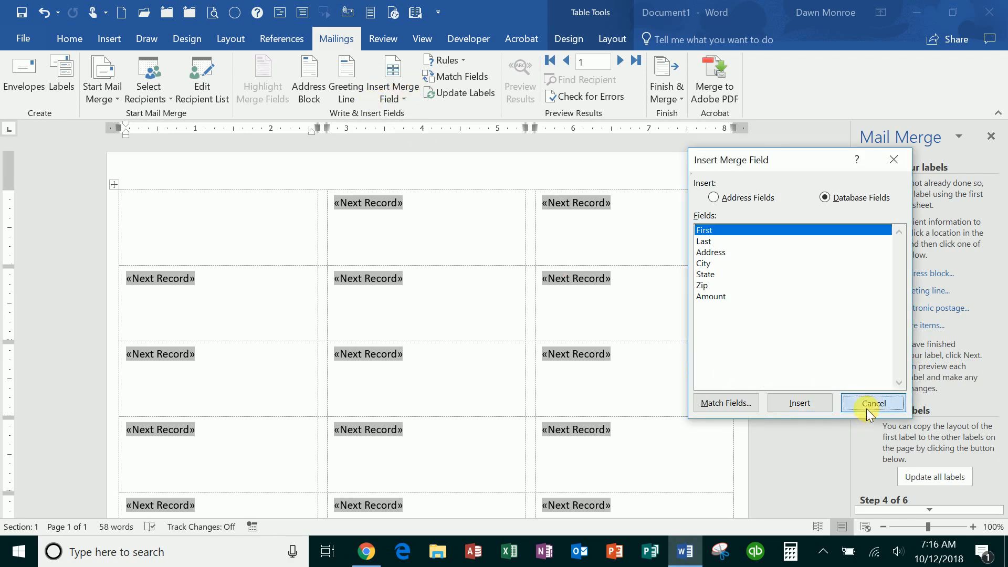
click(397, 99)
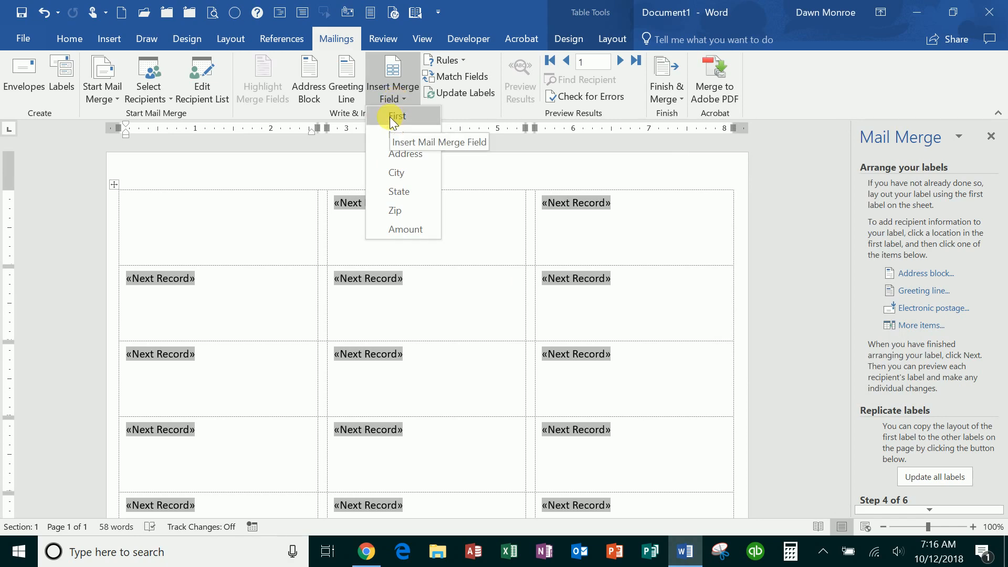
click(390, 117)
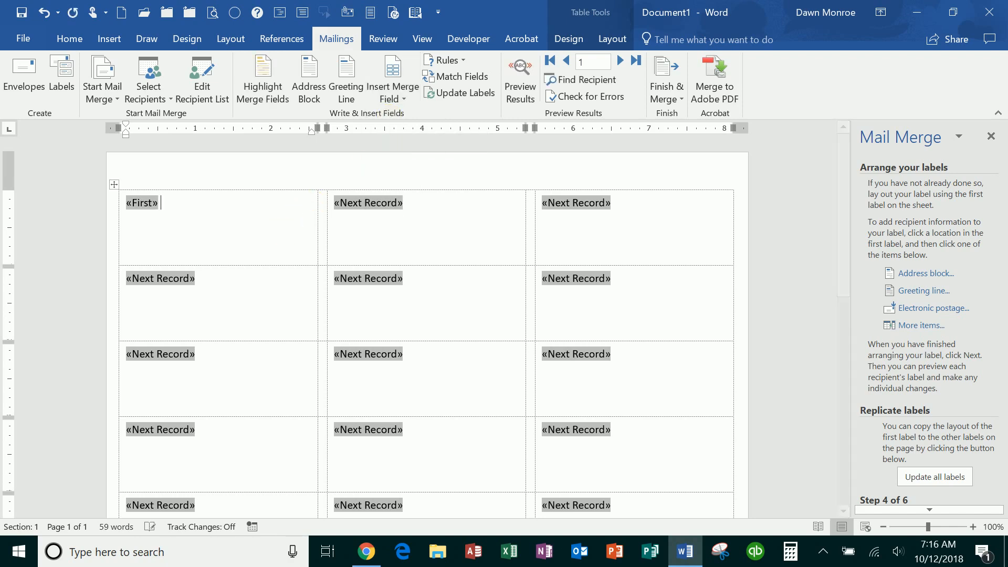
click(395, 86)
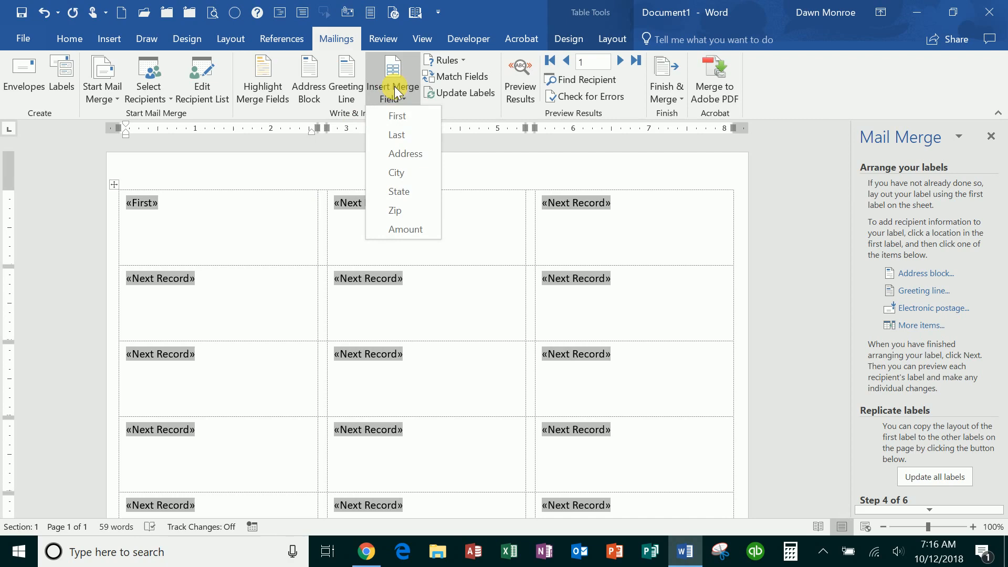
click(393, 132)
Step: Insert the Address merge field on a new second line of the first label
key(Return)
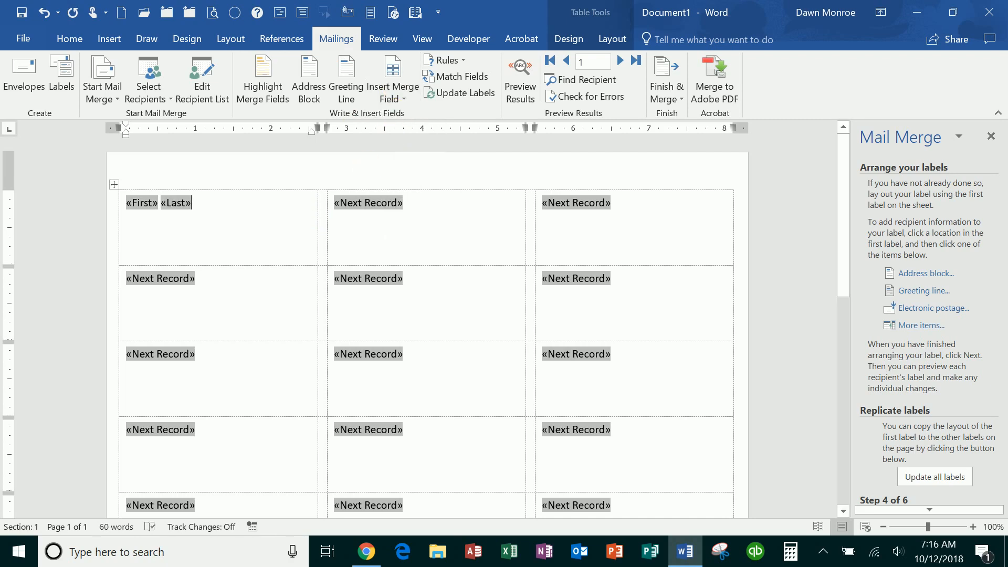
click(390, 90)
click(401, 153)
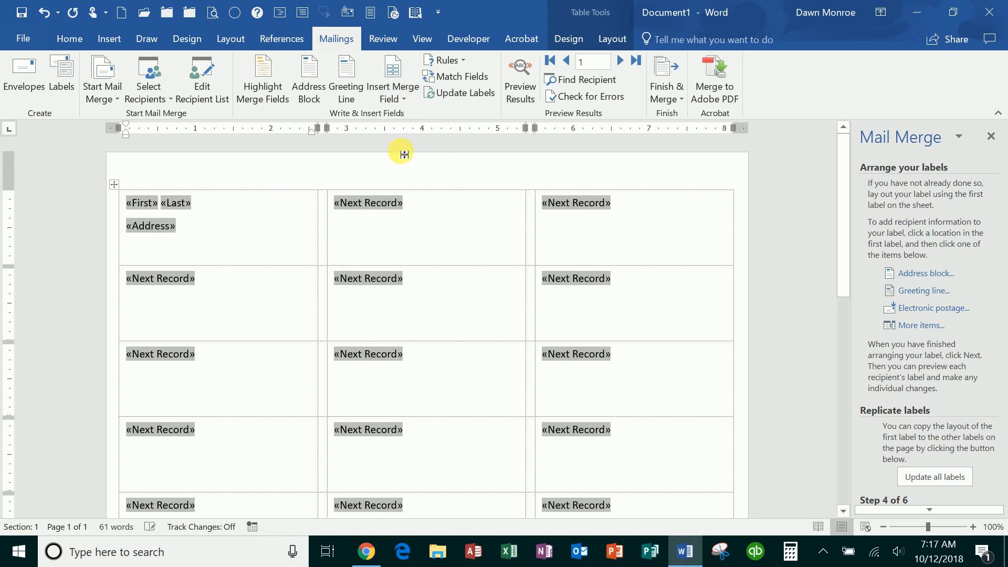
Step: Add a third line to the first label with the City, State and Zip merge fields, a comma after City and two spaces before Zip
key(Return)
click(391, 89)
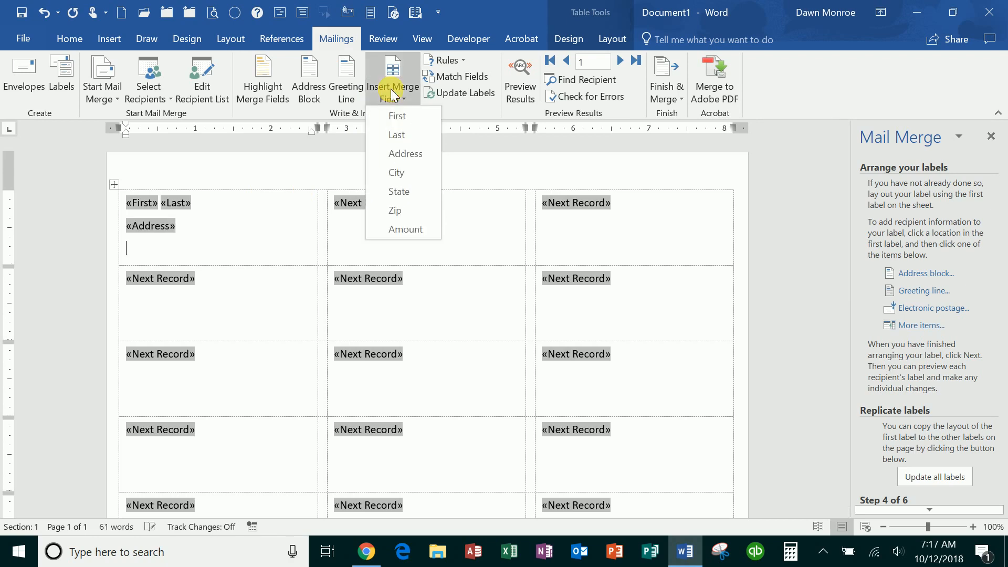
click(395, 172)
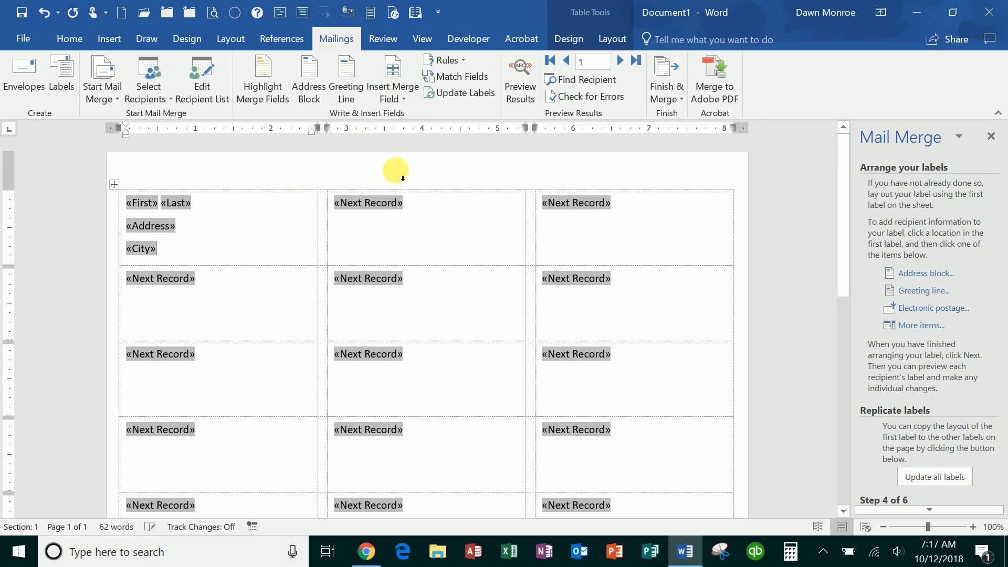
text(,)
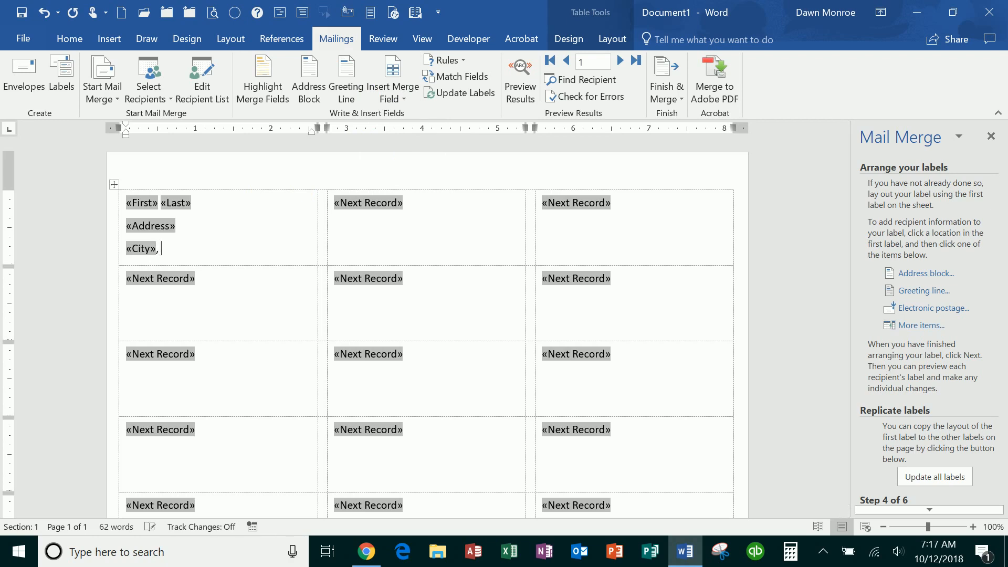
click(390, 93)
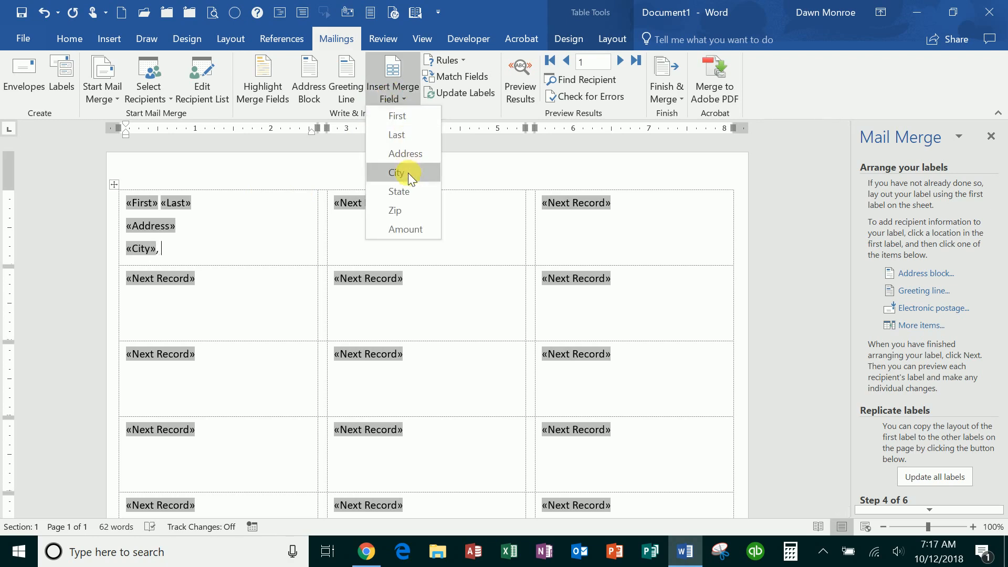
click(399, 192)
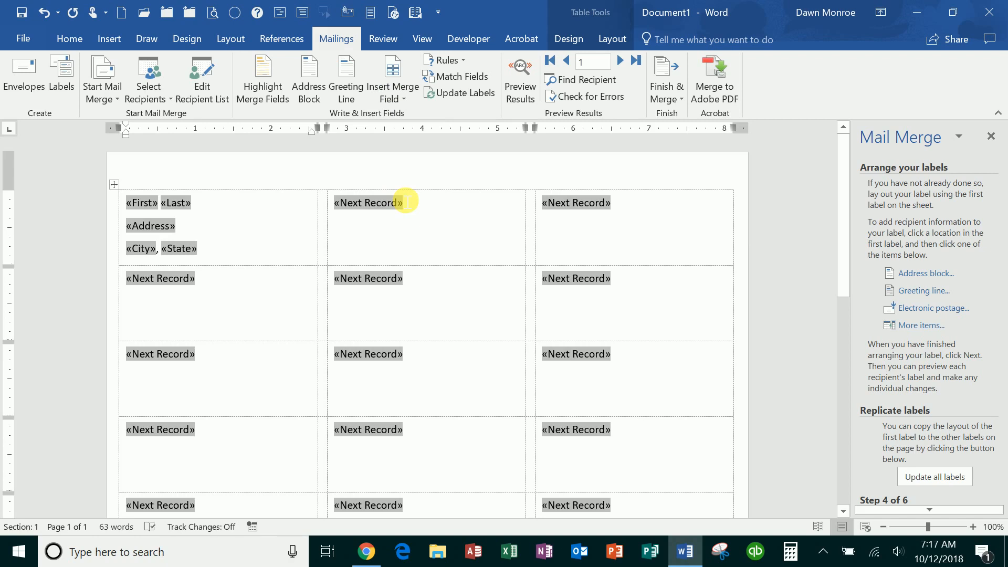
click(401, 94)
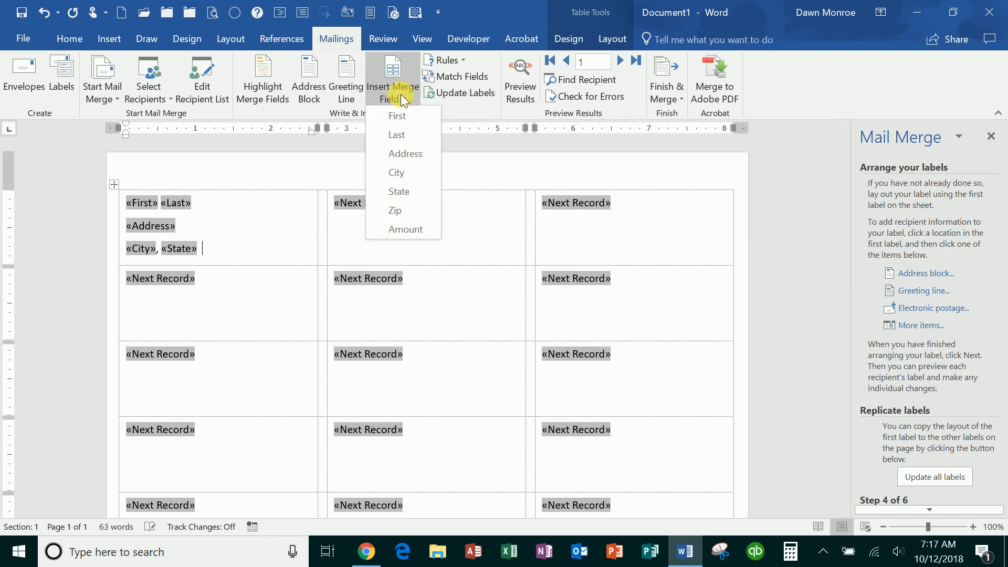
click(404, 212)
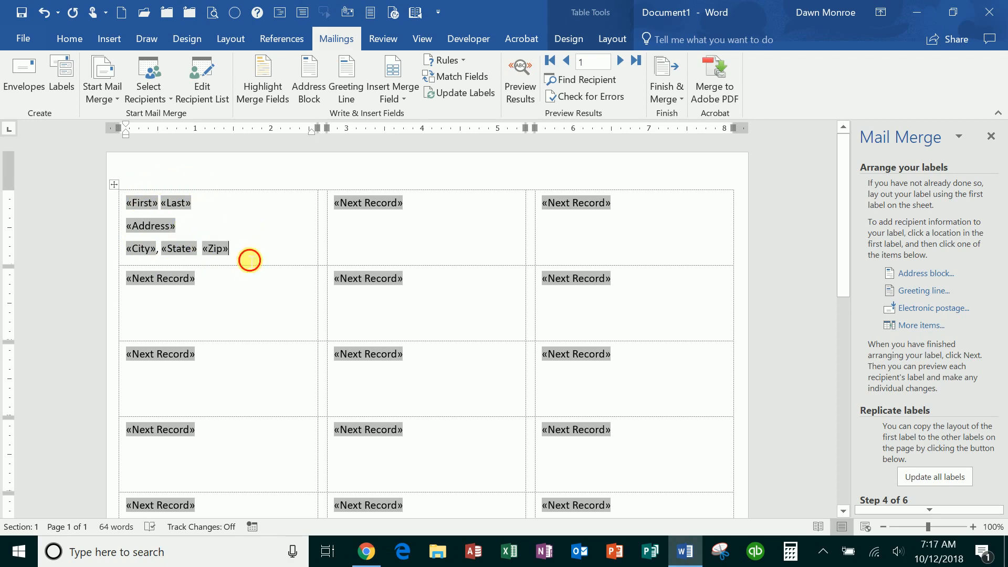
Step: Remove the space after paragraph from all three lines of the first label
drag(248, 259, 146, 221)
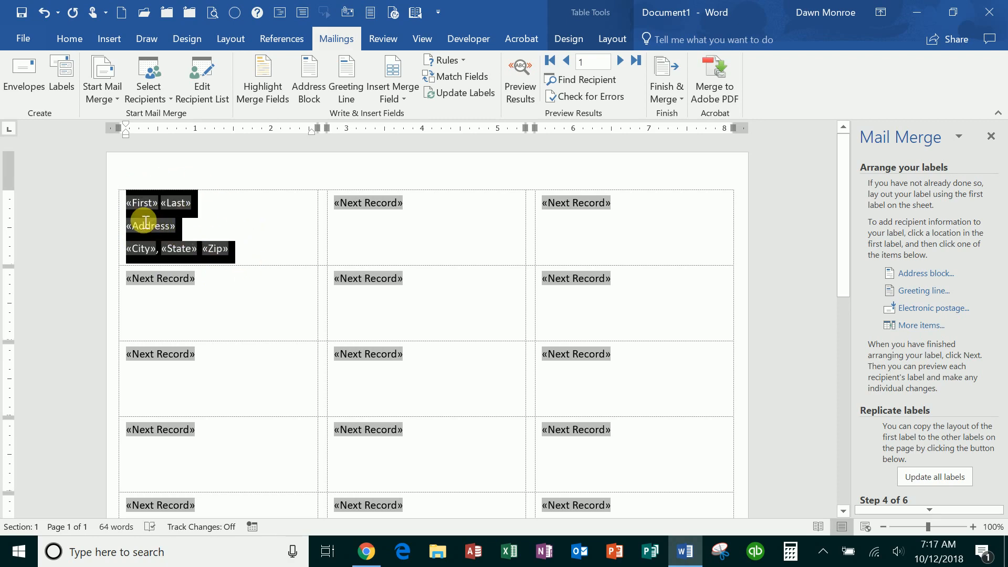
click(73, 37)
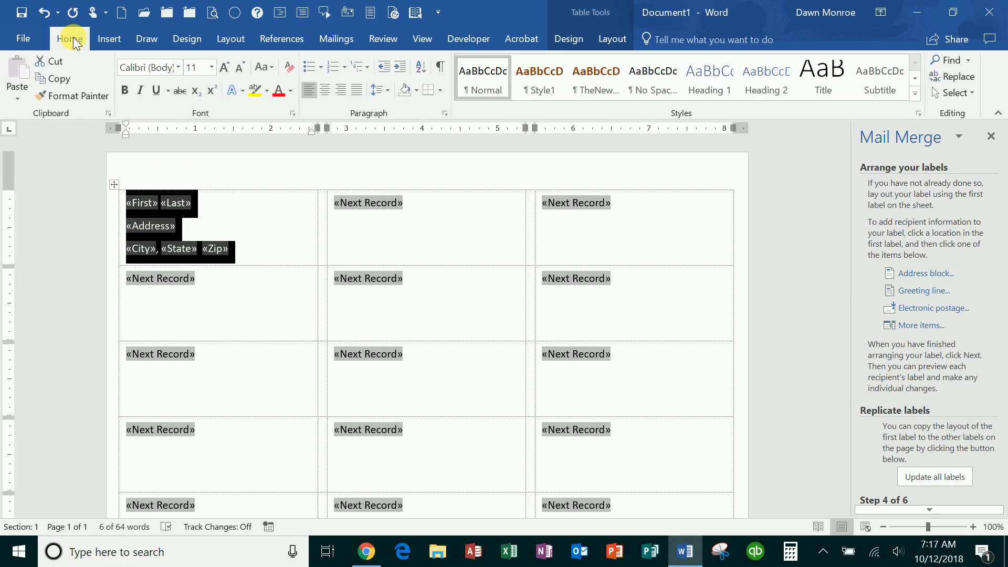
click(388, 93)
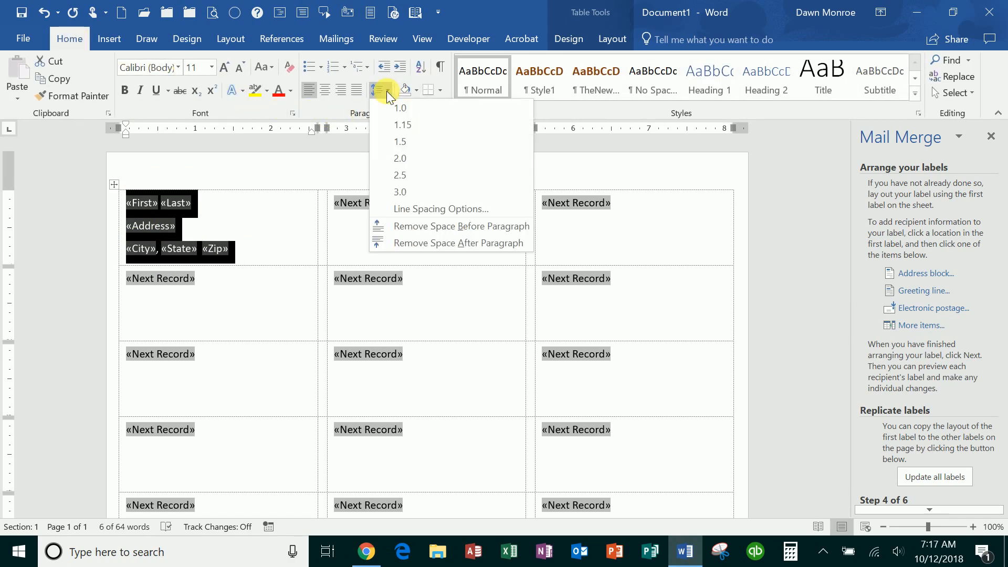
click(413, 243)
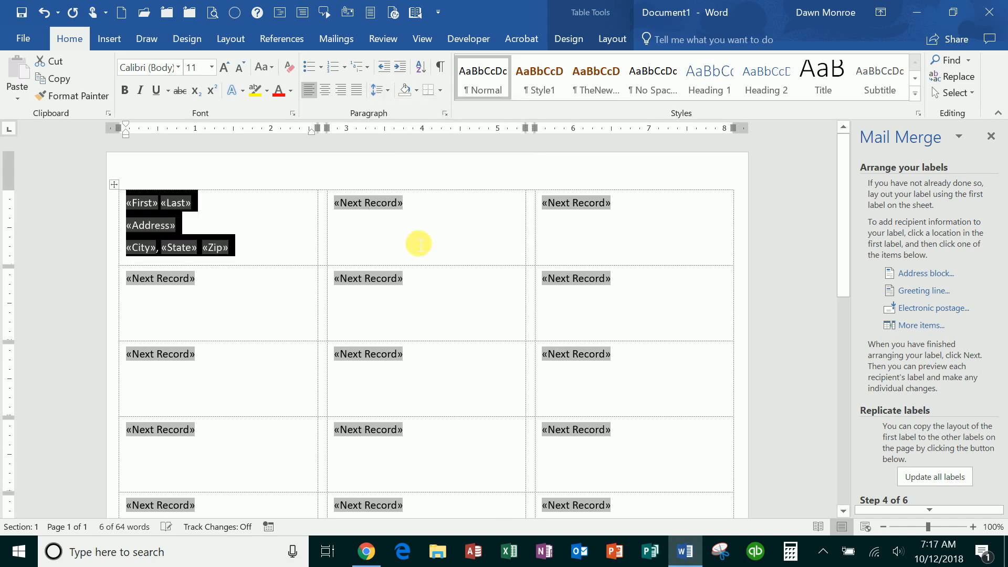
Step: Set the first label's paragraph spacing before to 0 pt and its line spacing to Multiple at 1
click(387, 93)
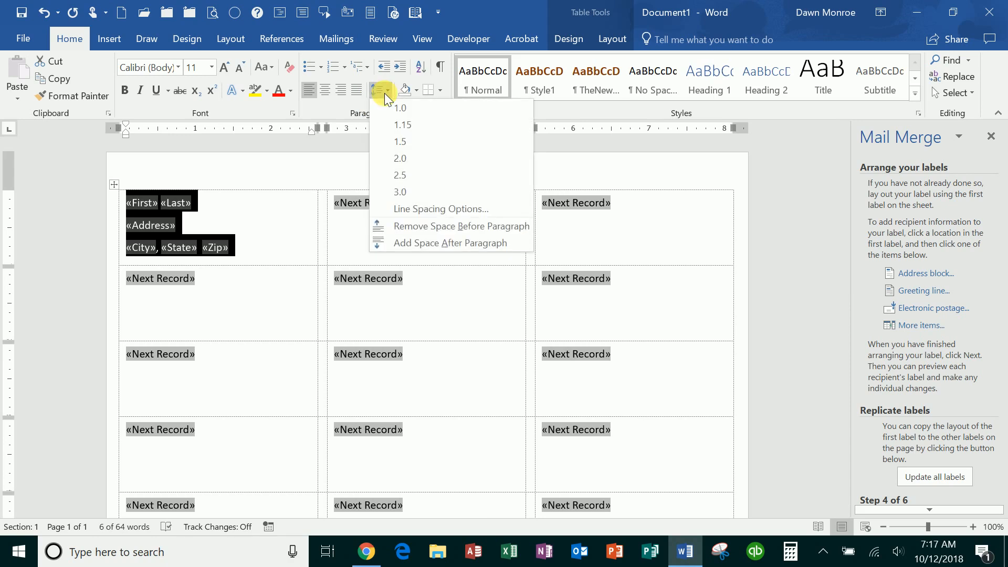
click(414, 209)
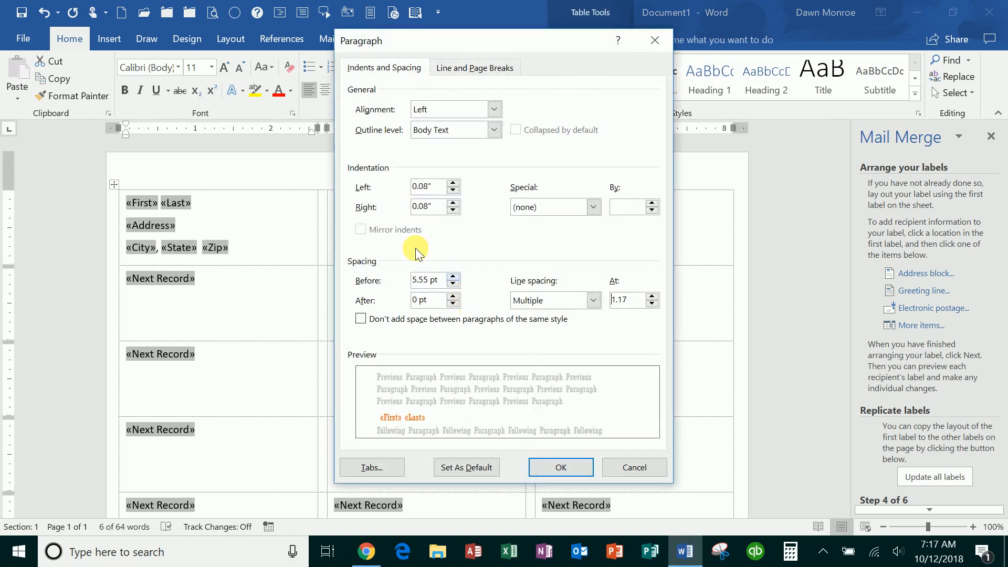
click(454, 284)
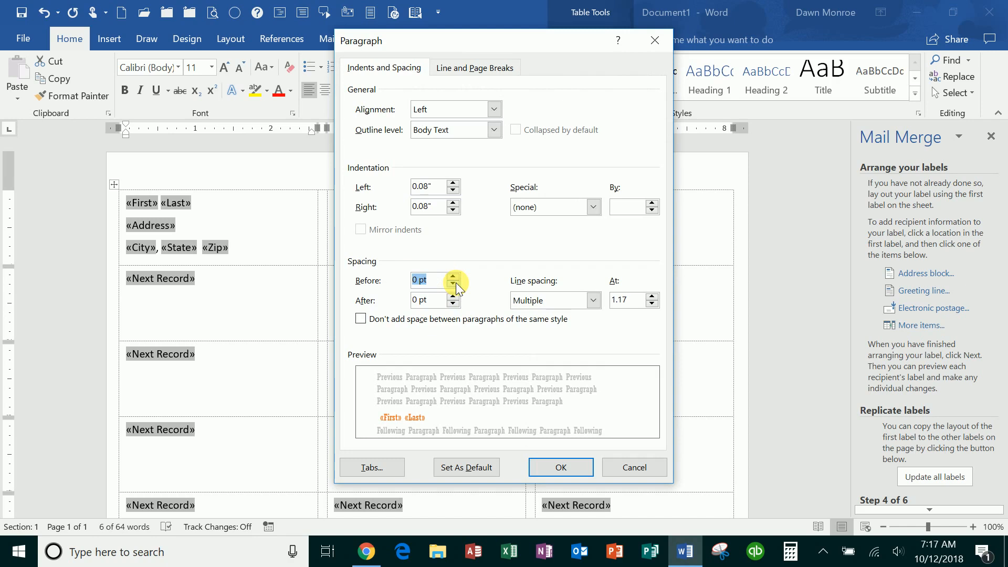
click(652, 302)
click(561, 468)
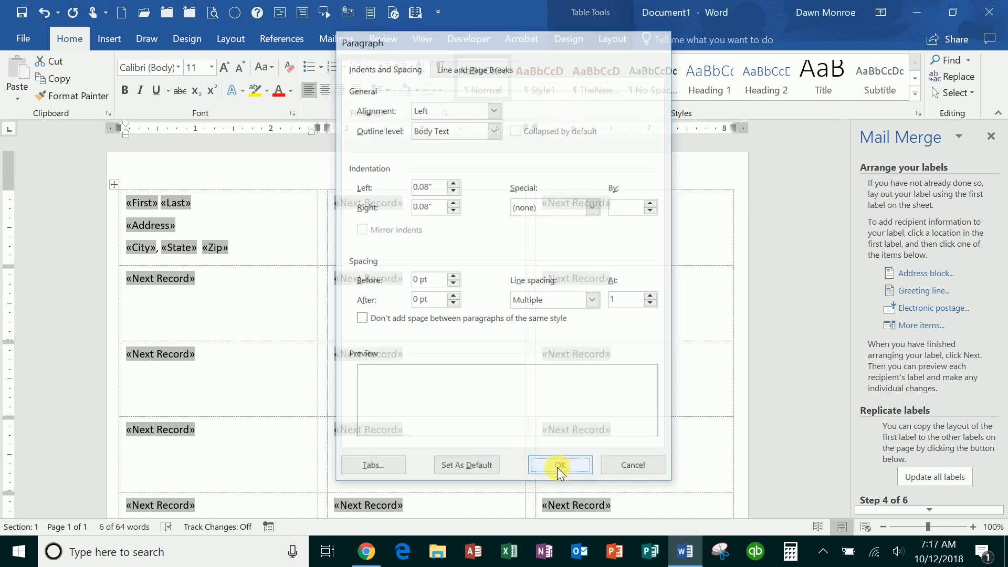
Step: Add space before paragraph to the first label's First and Last name line only
click(135, 202)
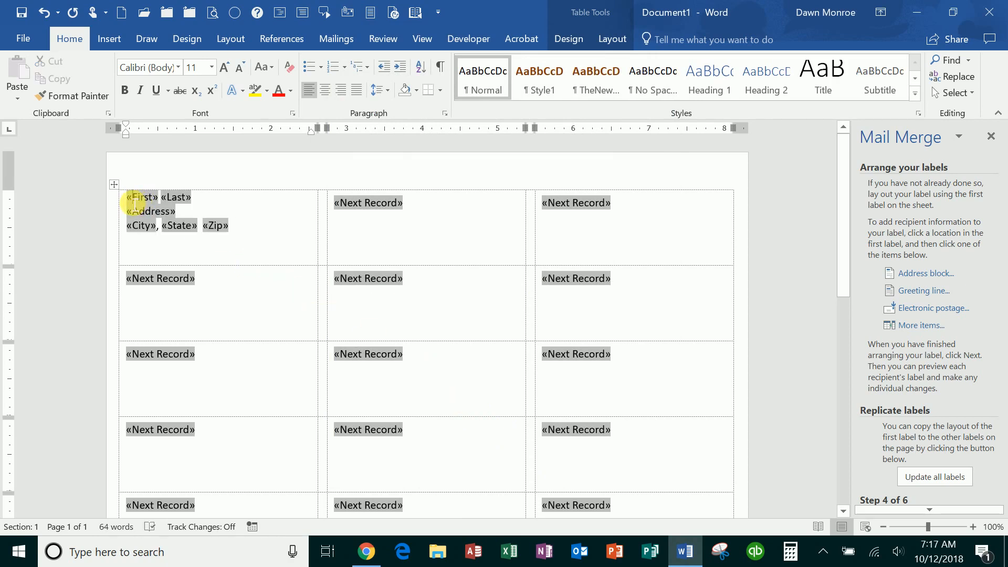
drag(136, 202, 198, 197)
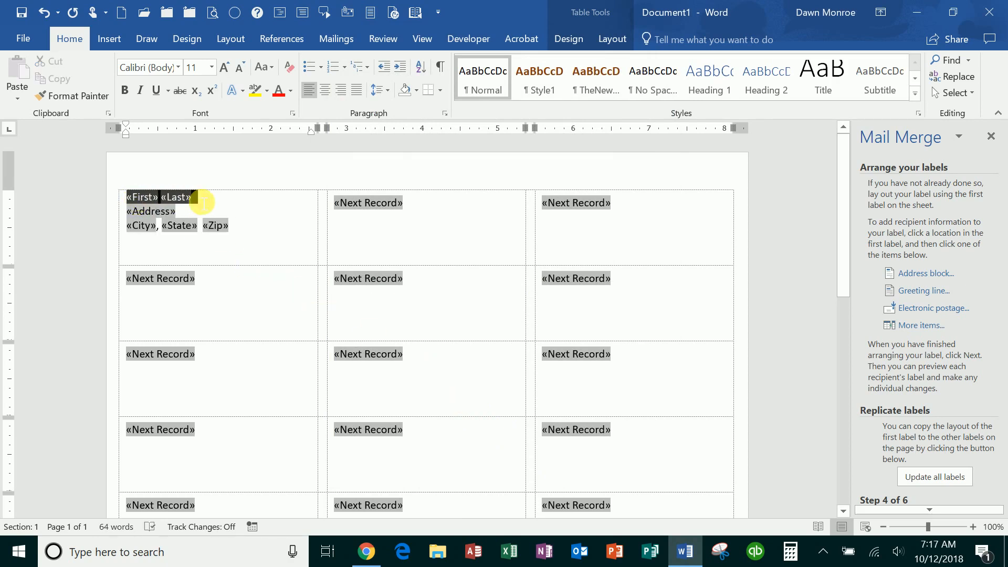
click(382, 90)
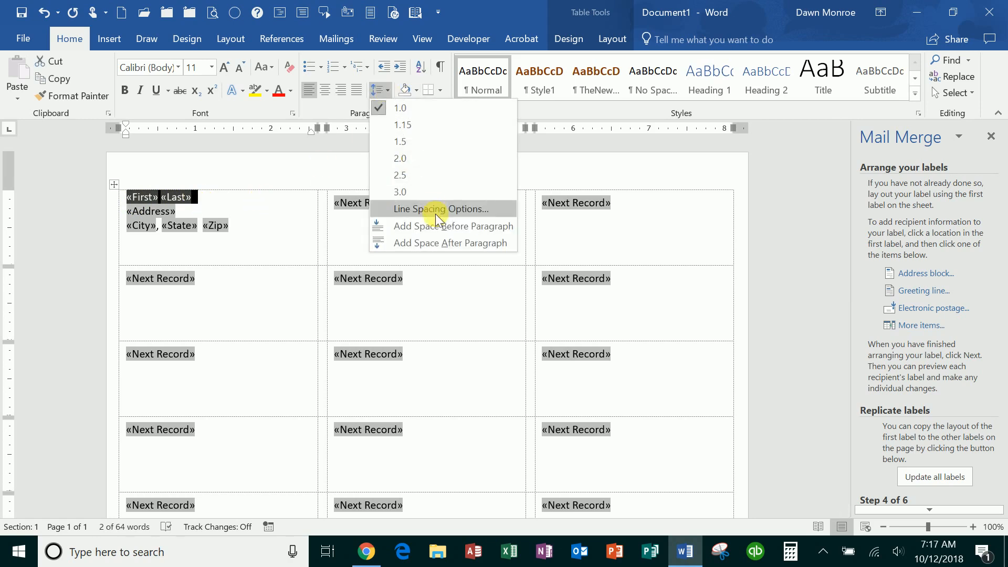
click(437, 227)
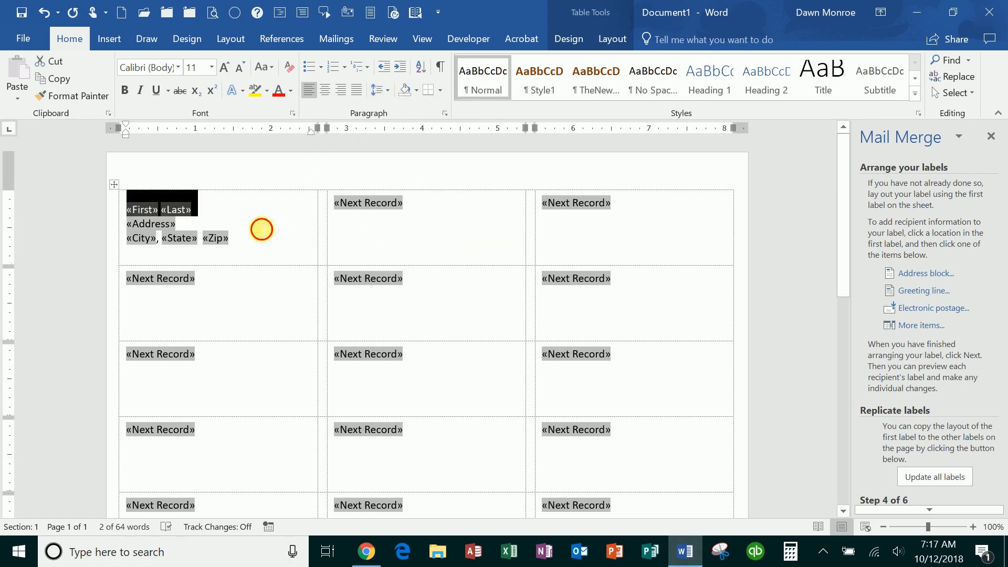
click(262, 229)
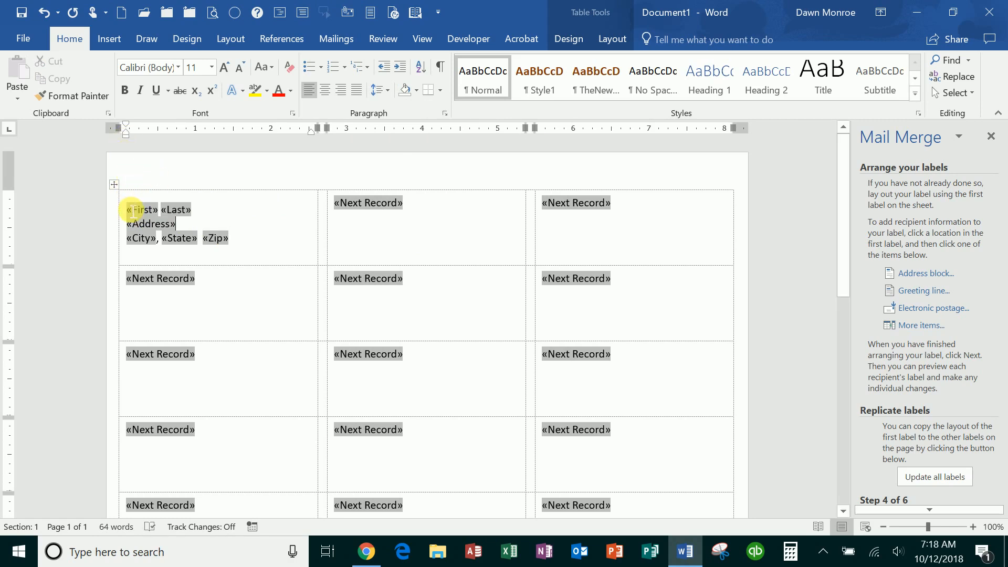
Step: Indent all three lines of the first label by about 0.1 inch more and increase their font size to 12
drag(134, 211, 241, 243)
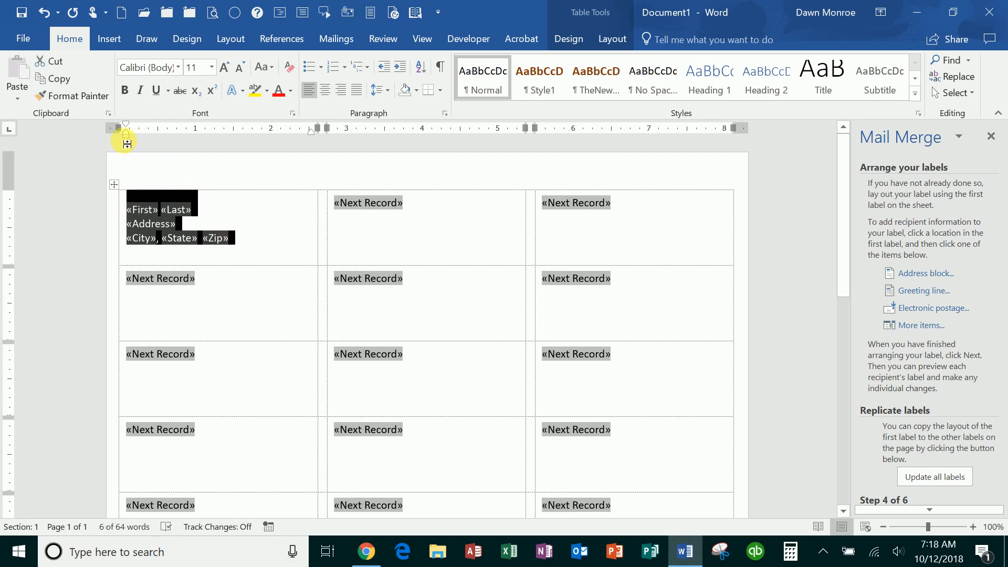
drag(124, 137, 135, 137)
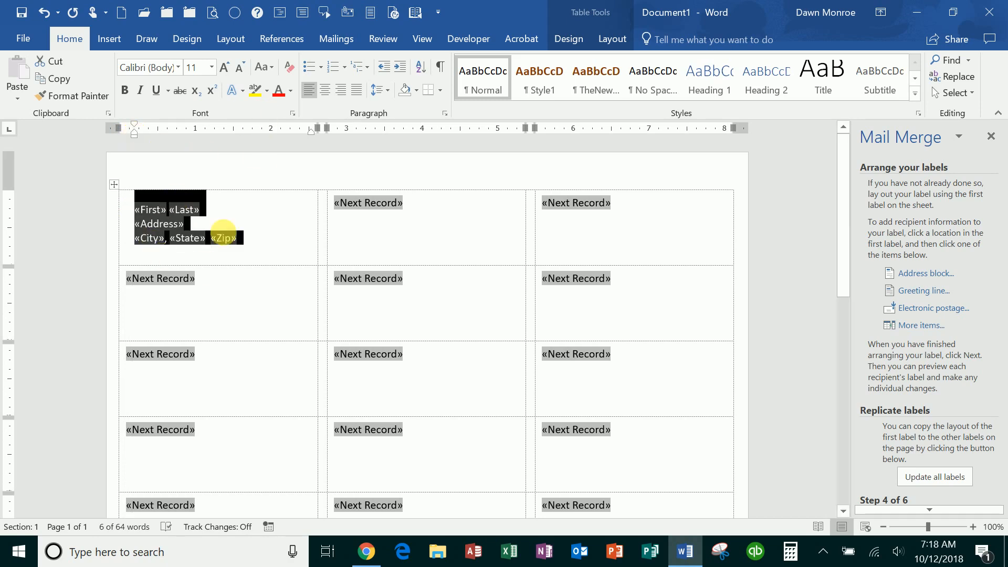
click(224, 70)
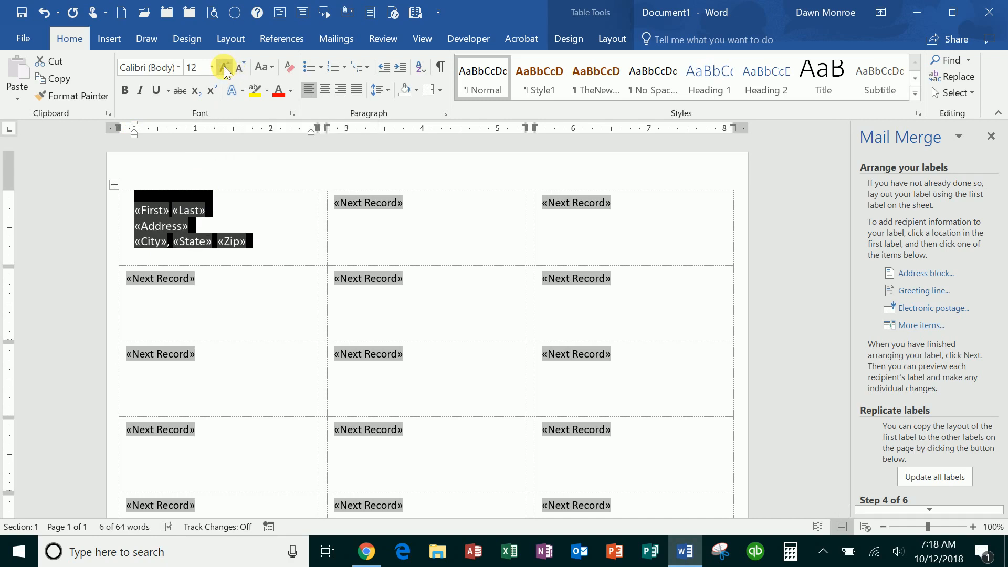
click(226, 209)
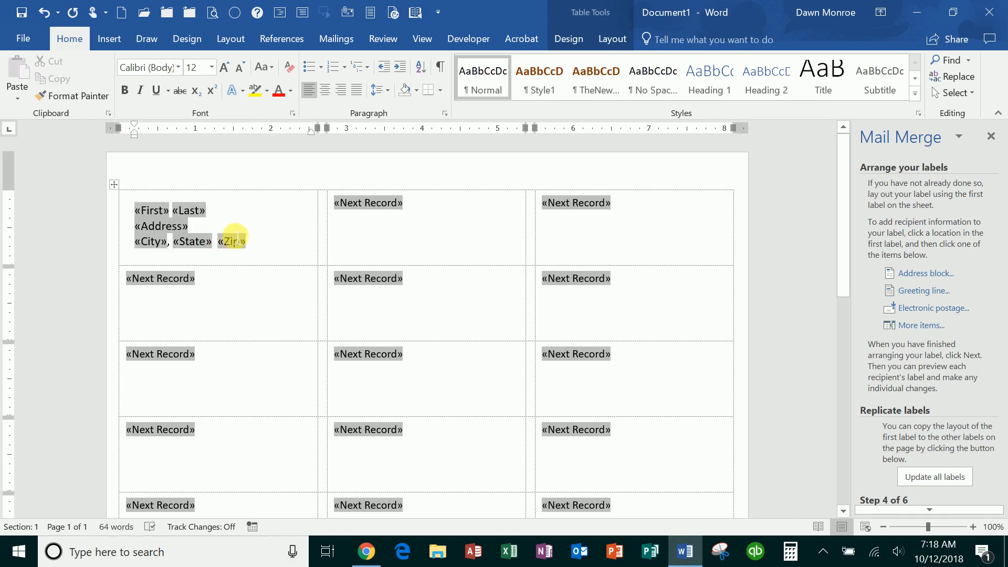
Step: Make the First and Last name line of the first label bold
drag(213, 211, 136, 212)
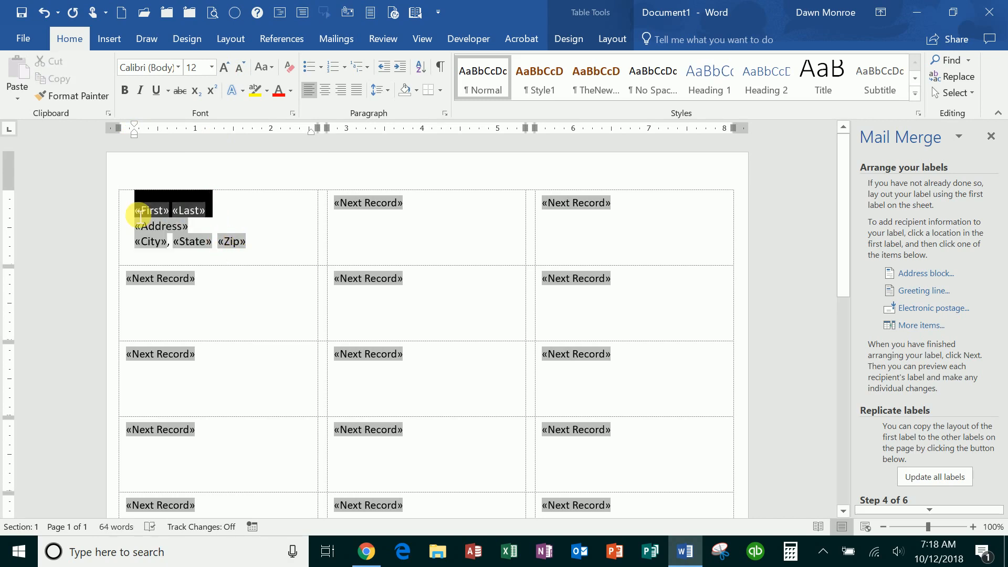
click(125, 91)
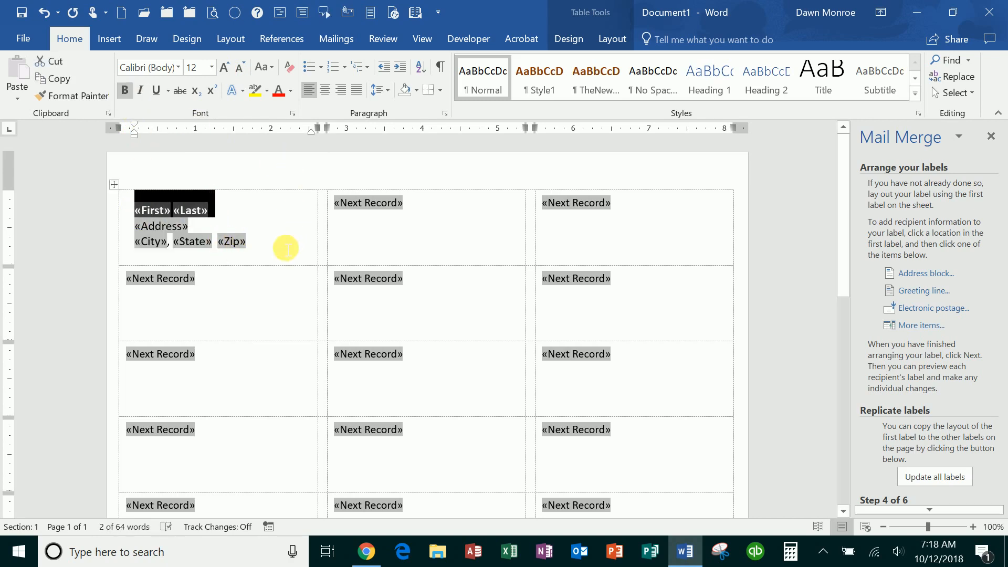
click(279, 242)
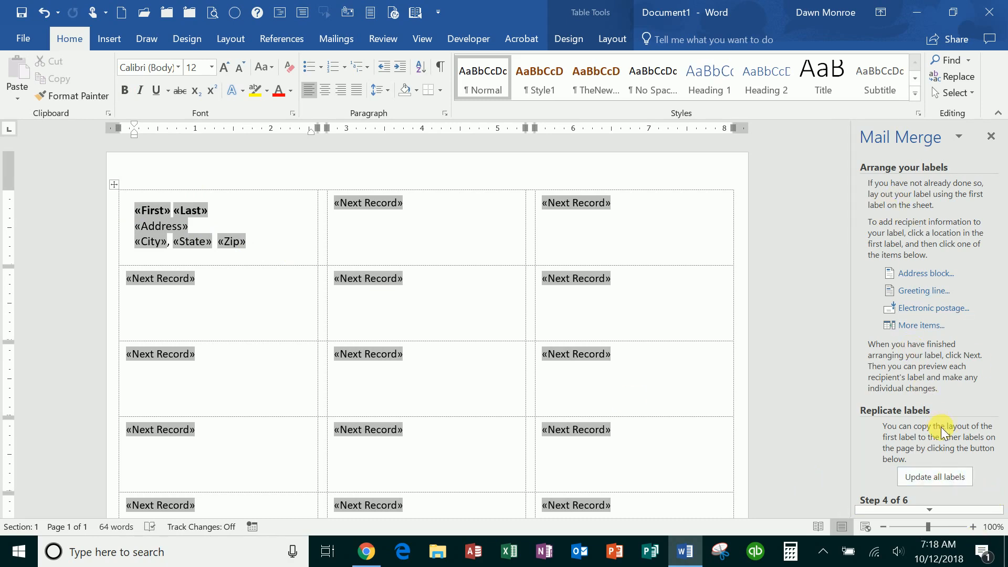
Step: Replicate the first label's layout to all labels on the sheet and advance to previewing the labels
click(953, 480)
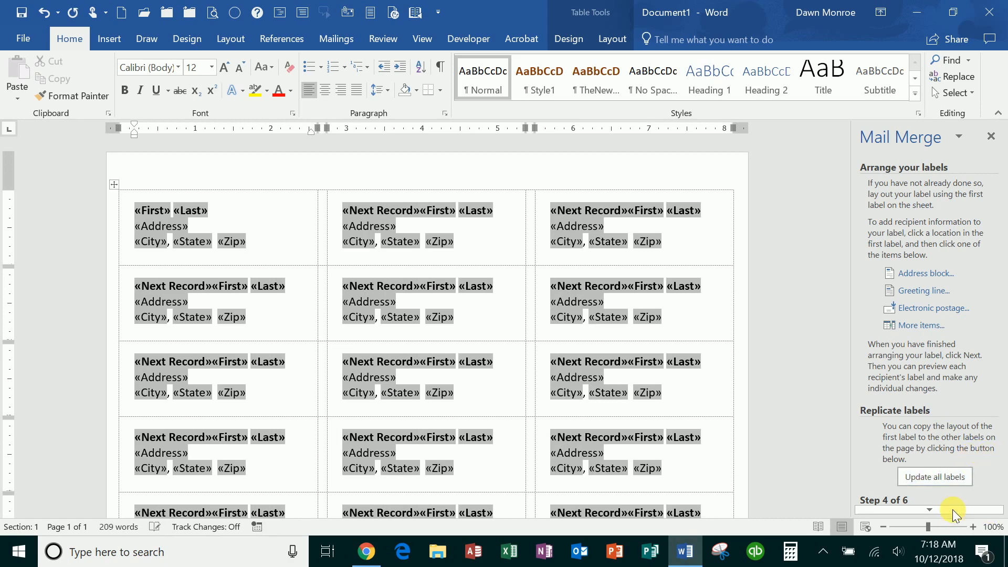
scroll(939, 508, down, 1)
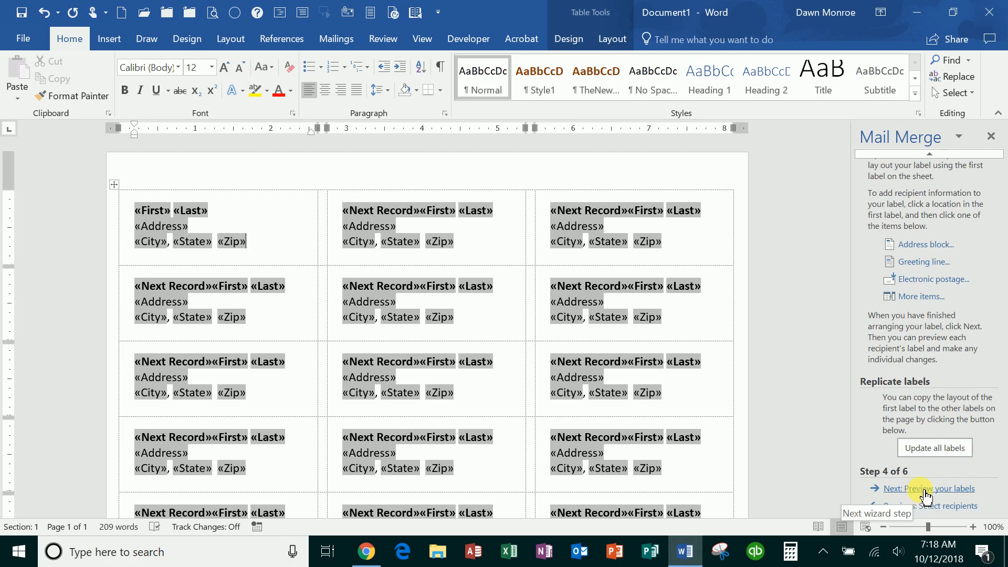
click(925, 491)
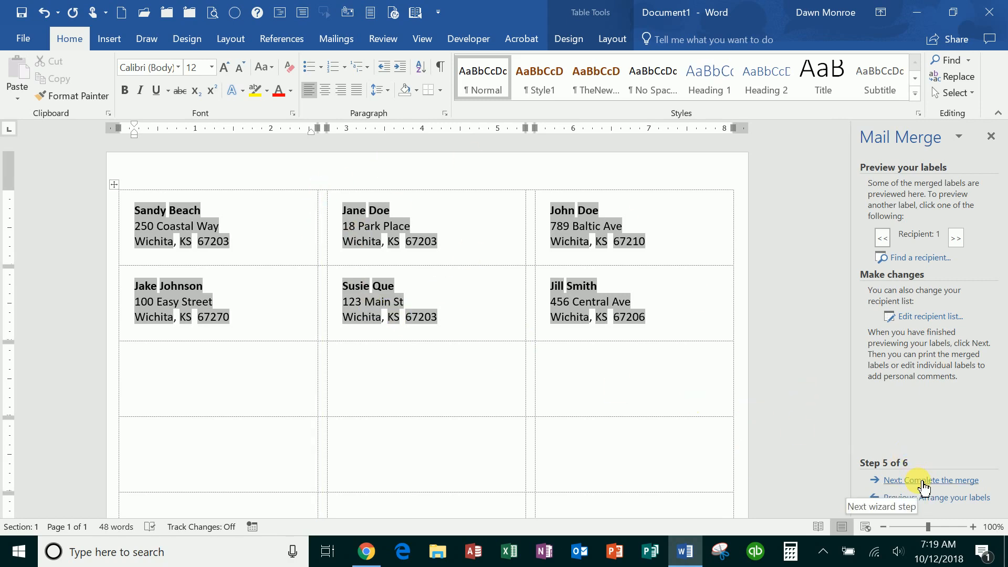
Step: Complete the merge by sending all records to a new document of individual labels
click(924, 480)
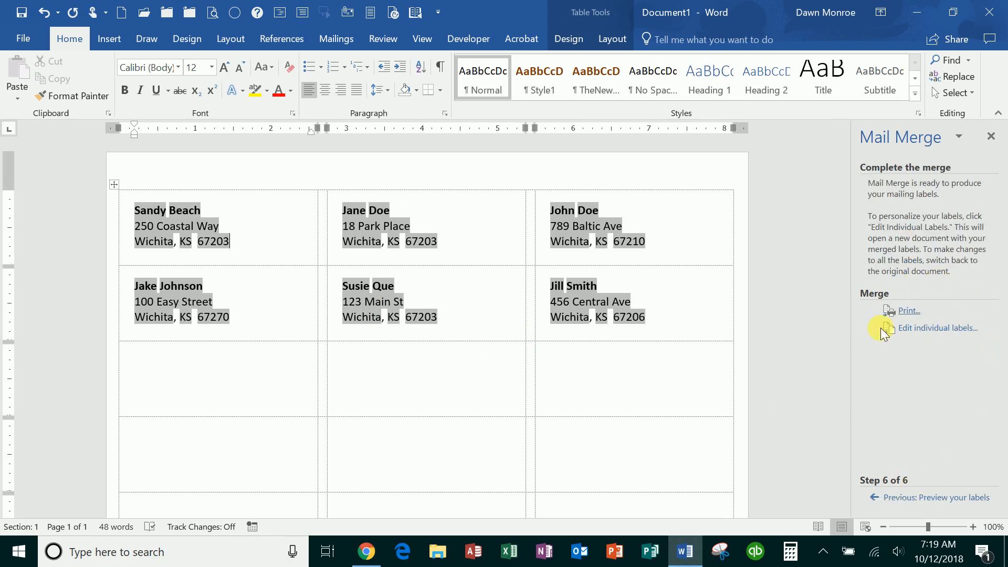
click(916, 334)
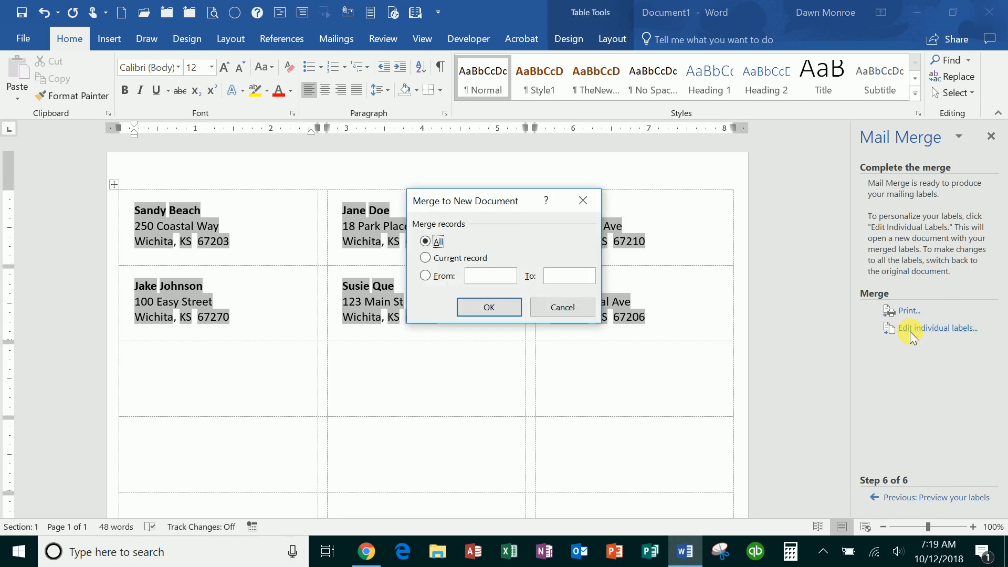
click(484, 309)
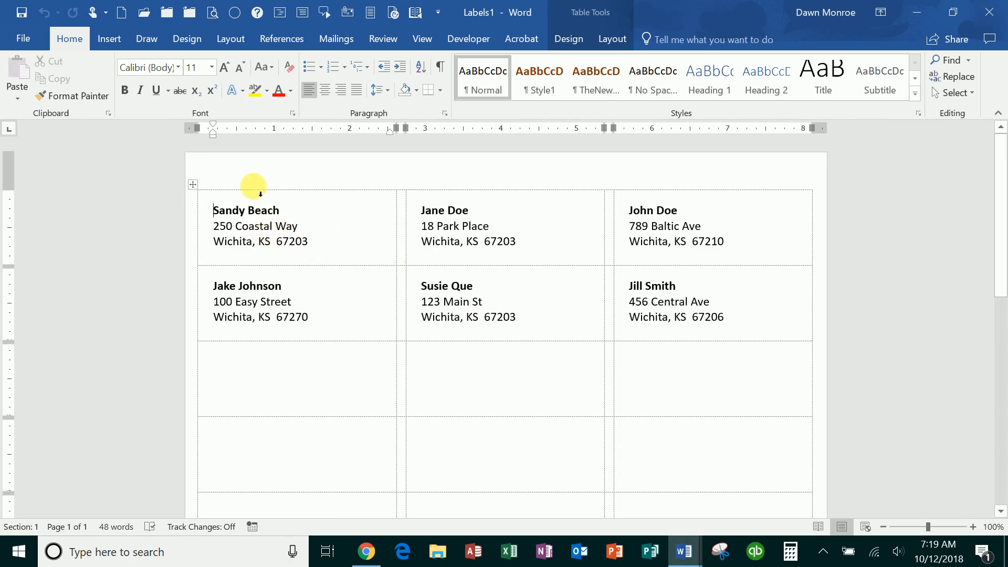
Step: Change the font of all labels in the merged document to Arial
click(249, 180)
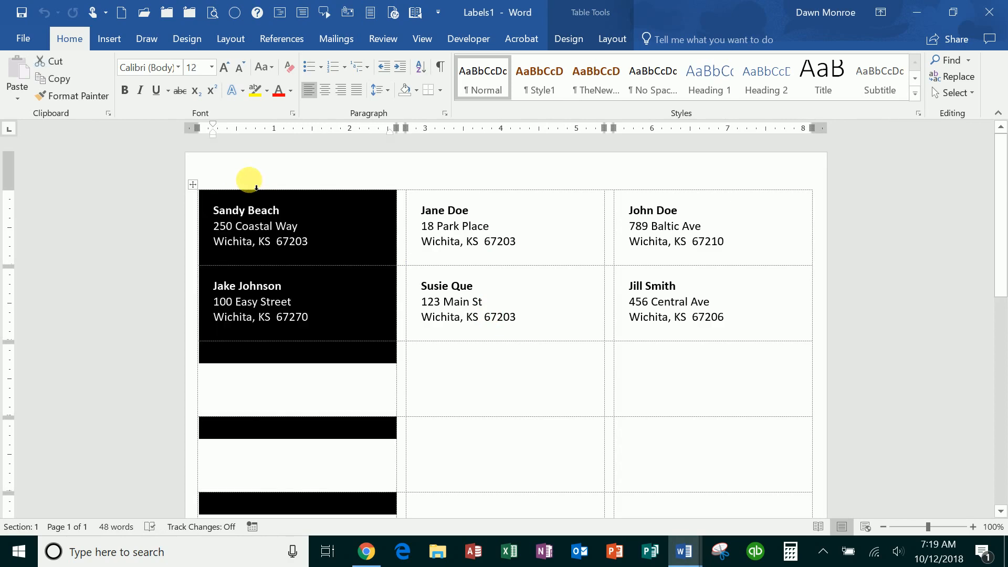
click(193, 186)
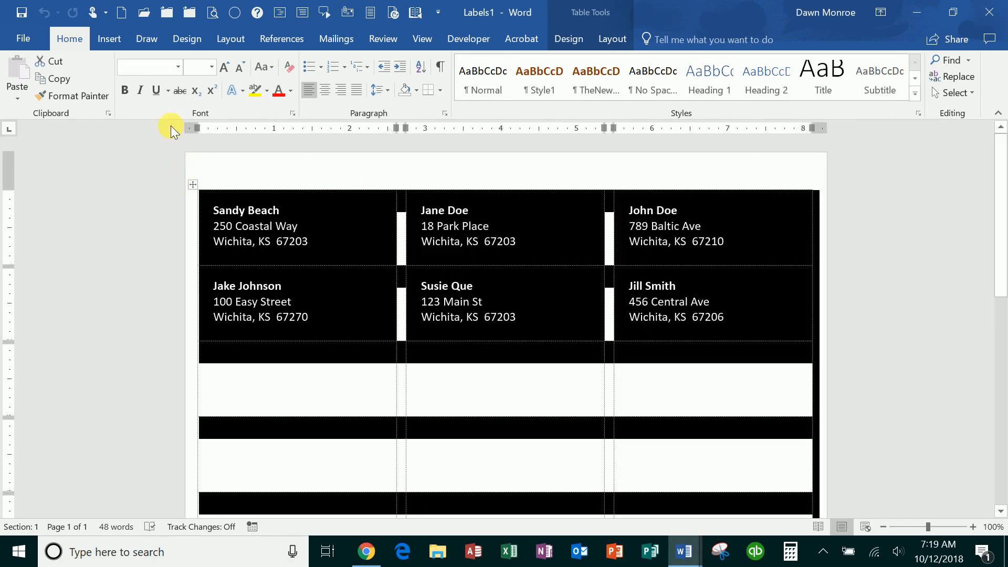
click(177, 66)
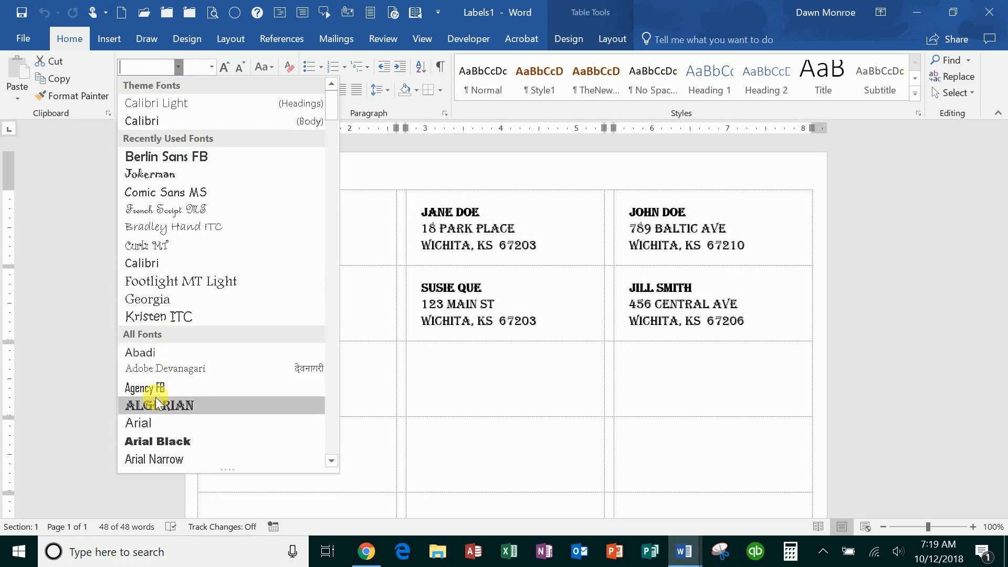
click(153, 430)
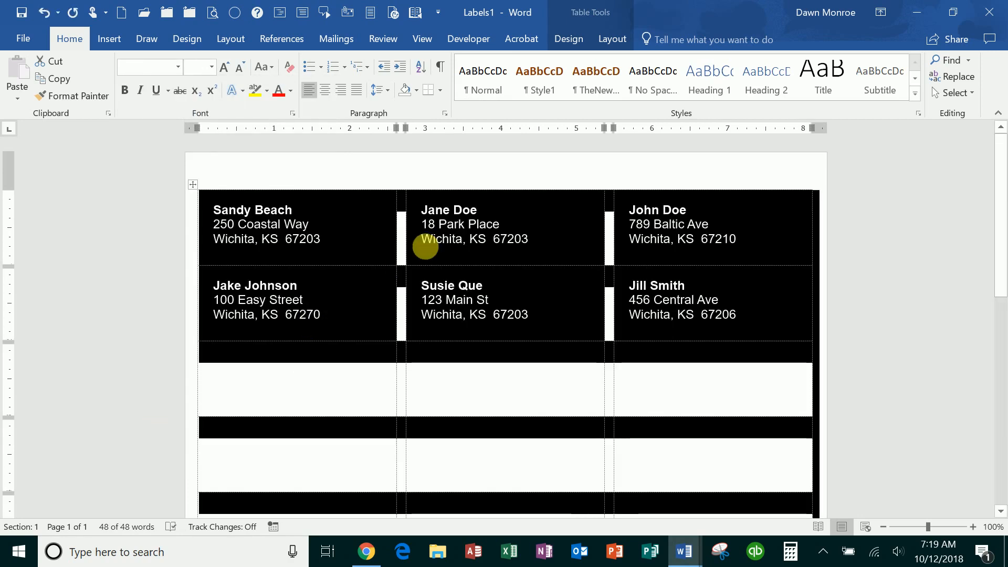
click(477, 381)
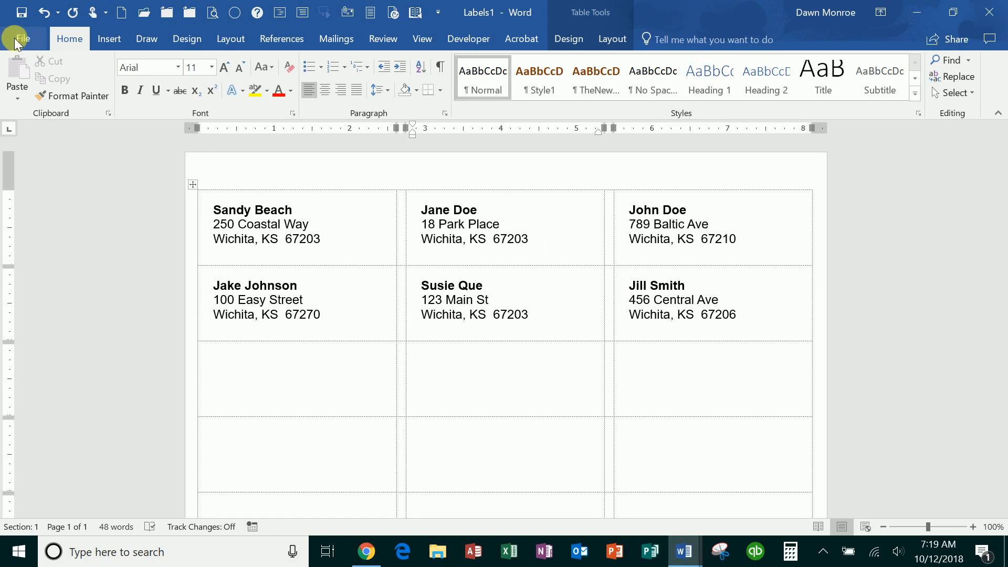
Step: Save the merged labels document to the Desktop as a Word document named Labels
click(22, 12)
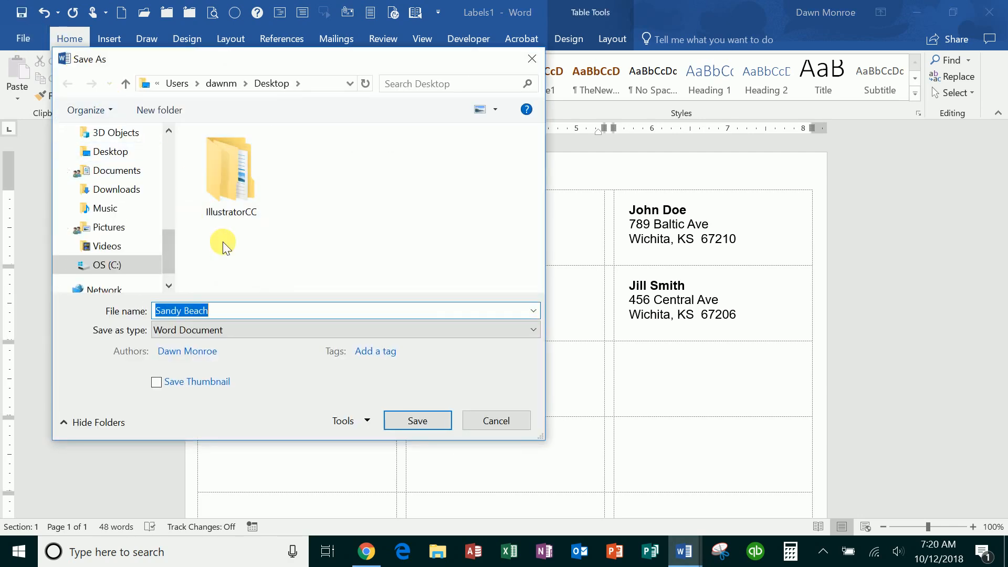
text(Labels)
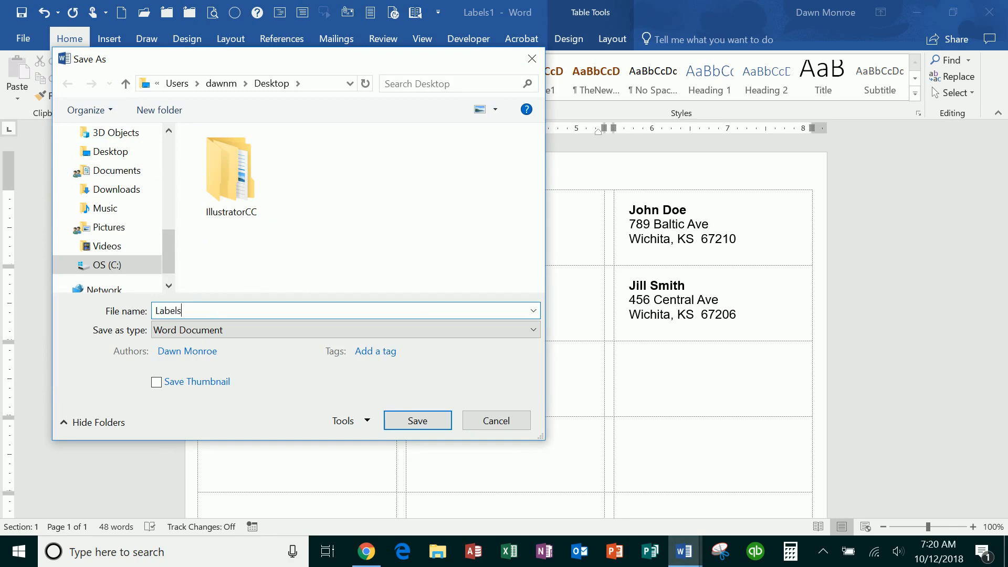
key(Return)
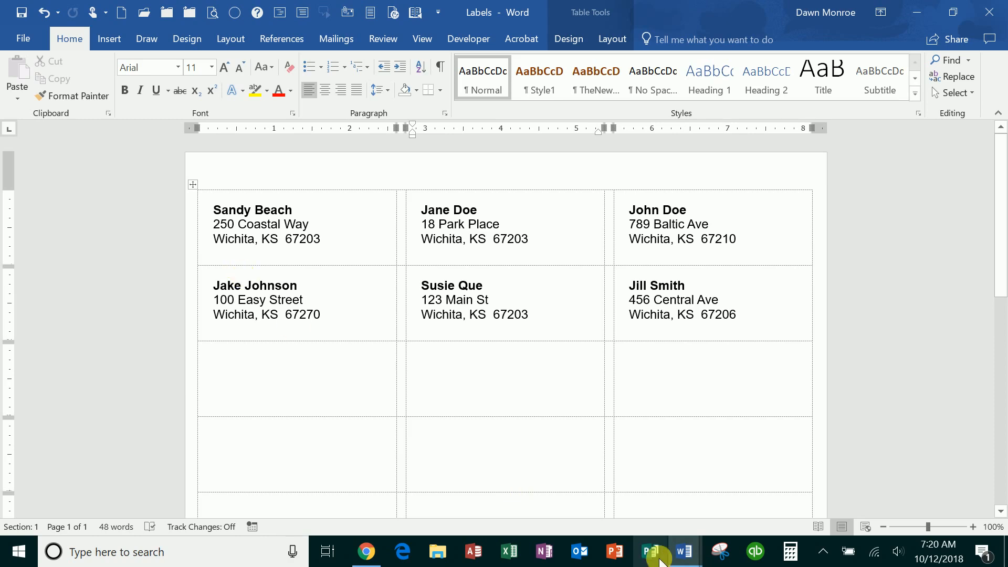
Step: View the original mail merge document, Document1, and return to the saved Labels document
click(683, 551)
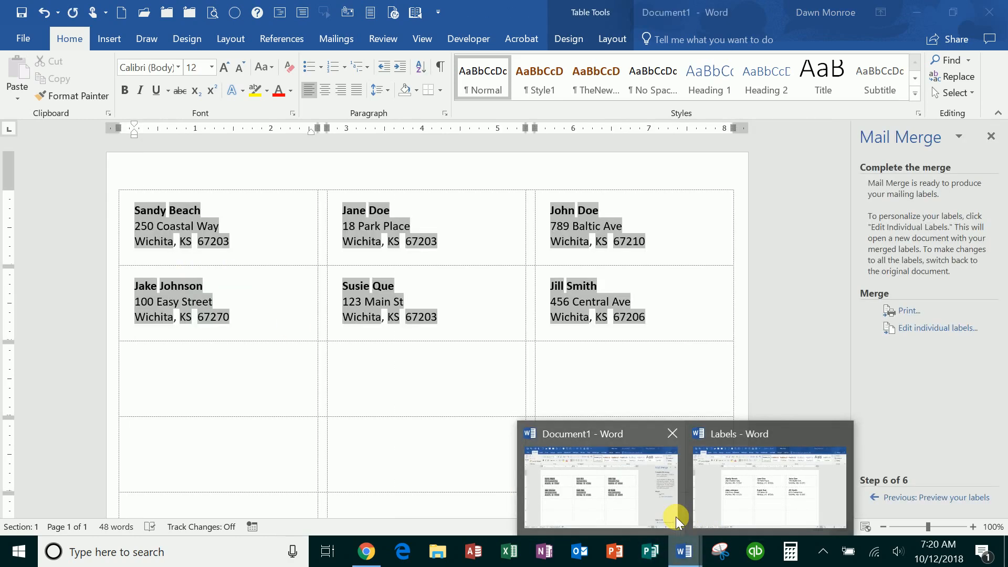
click(675, 516)
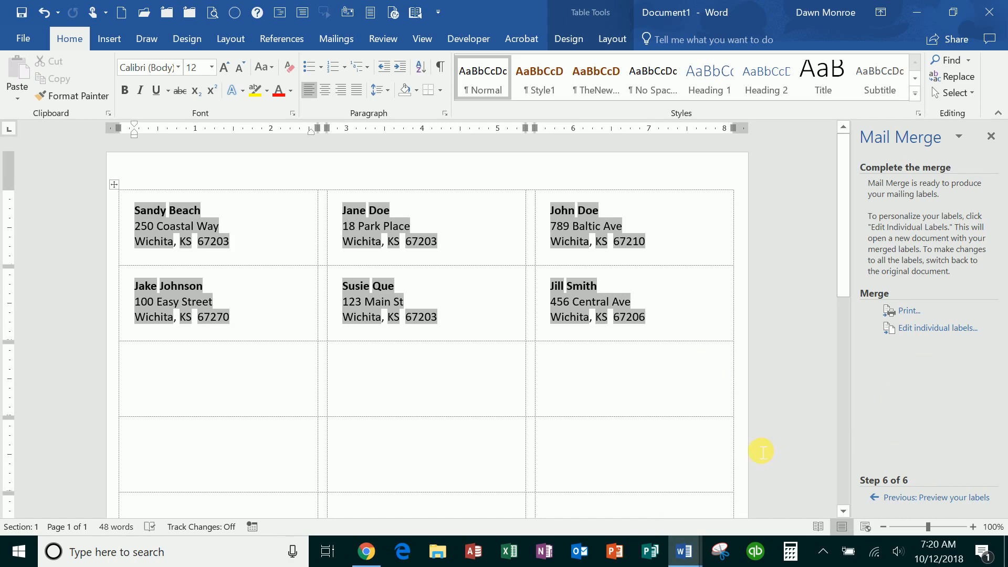
click(692, 551)
click(749, 513)
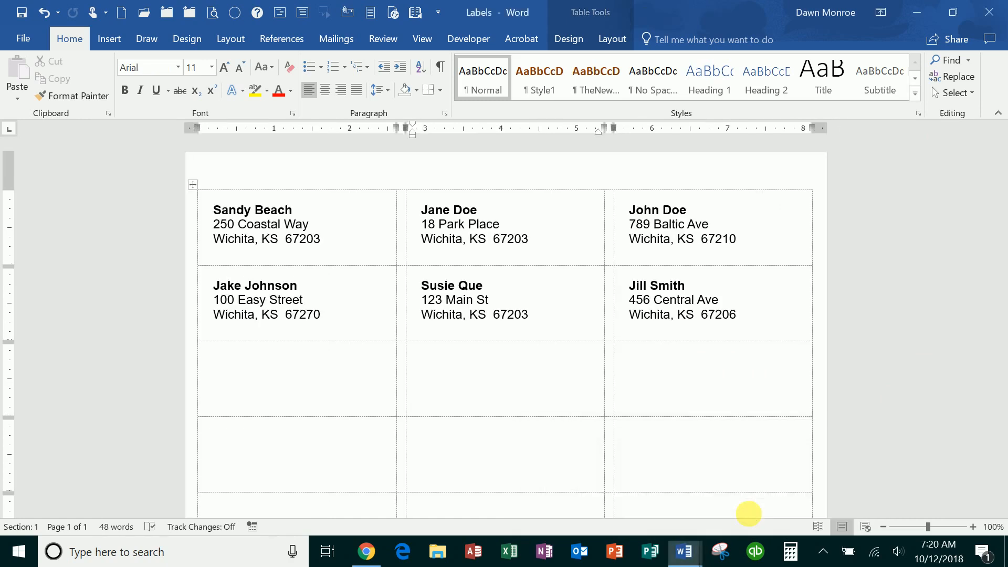
click(535, 399)
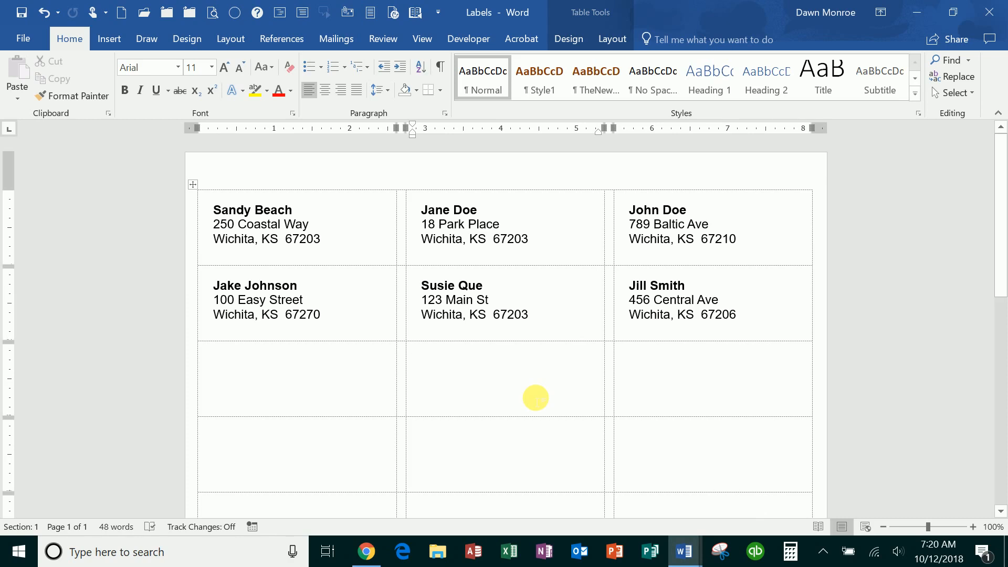